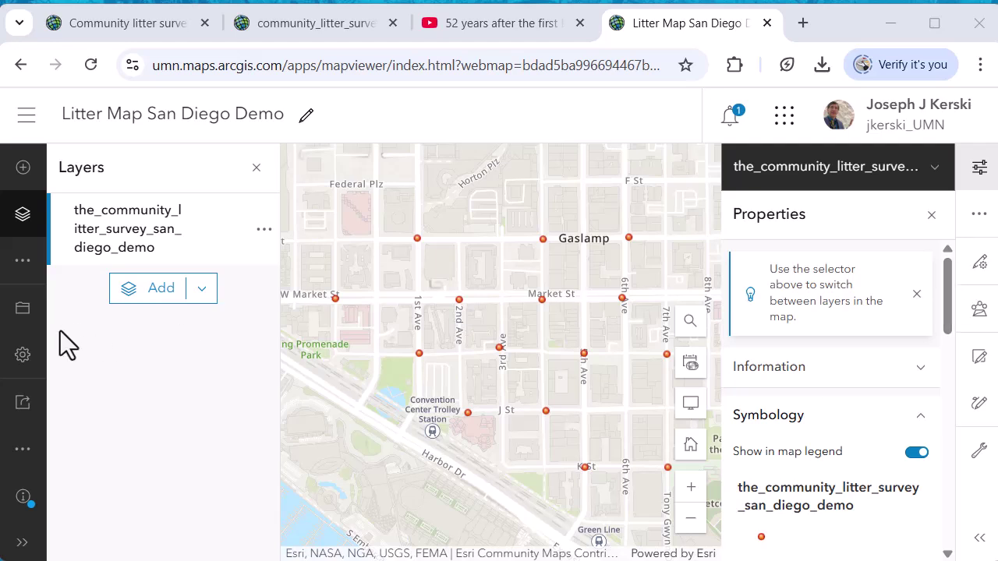
Step: Change the map's basemap to OpenStreetMap
left_click(21, 269)
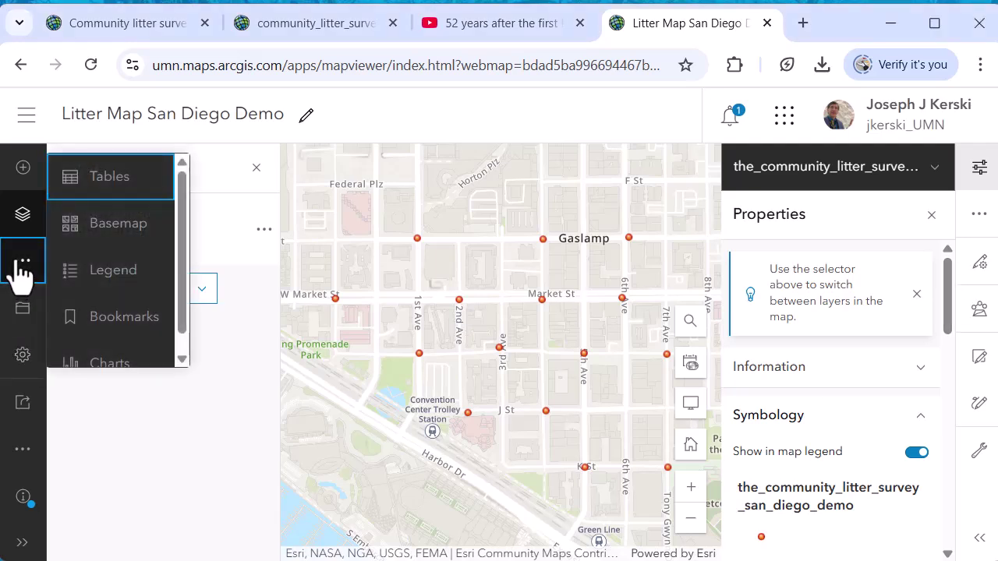
left_click(98, 227)
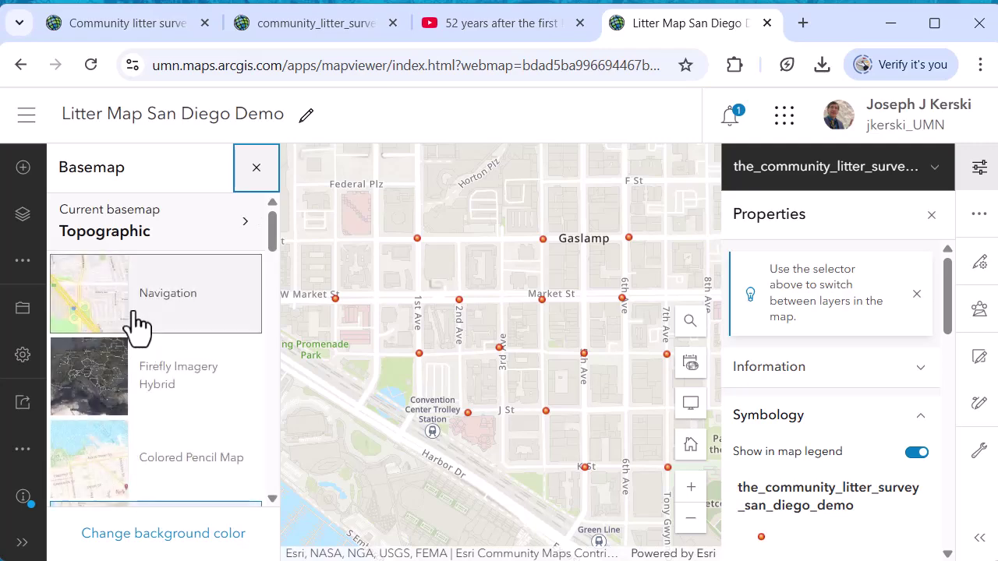
scroll(167, 367, "down", 4)
scroll(171, 367, "down", 8)
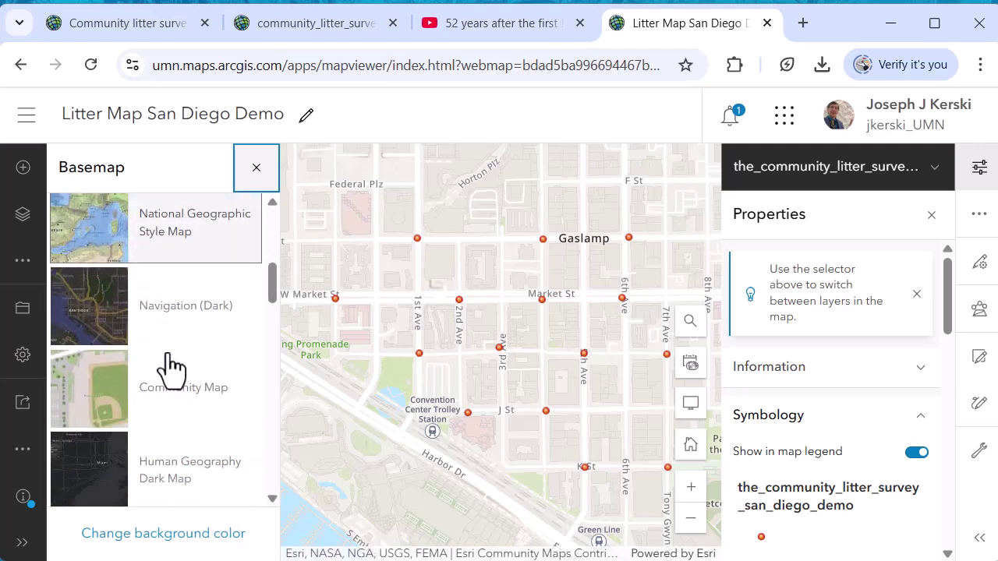
scroll(172, 368, "down", 5)
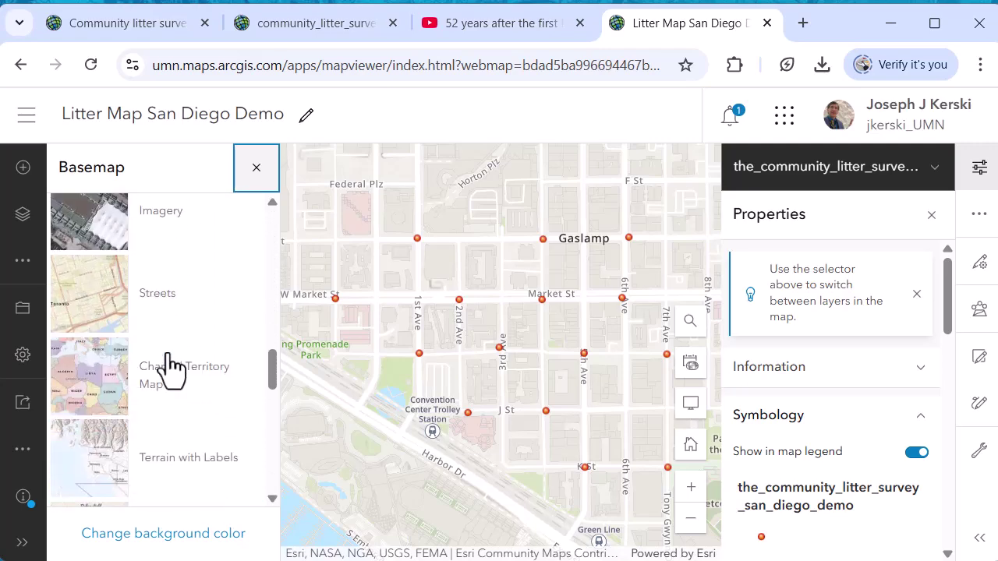
scroll(153, 337, "down", 7)
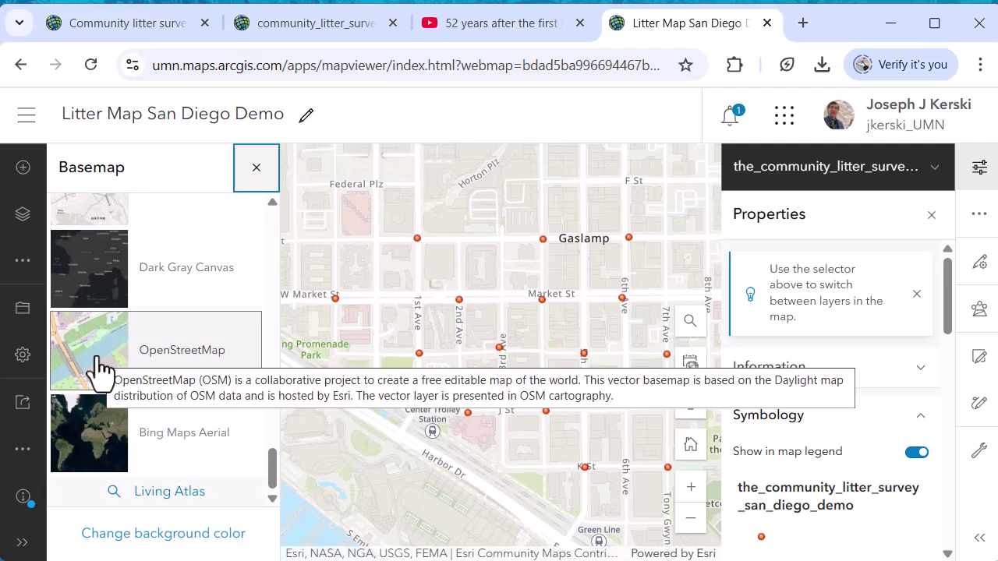
left_click(100, 367)
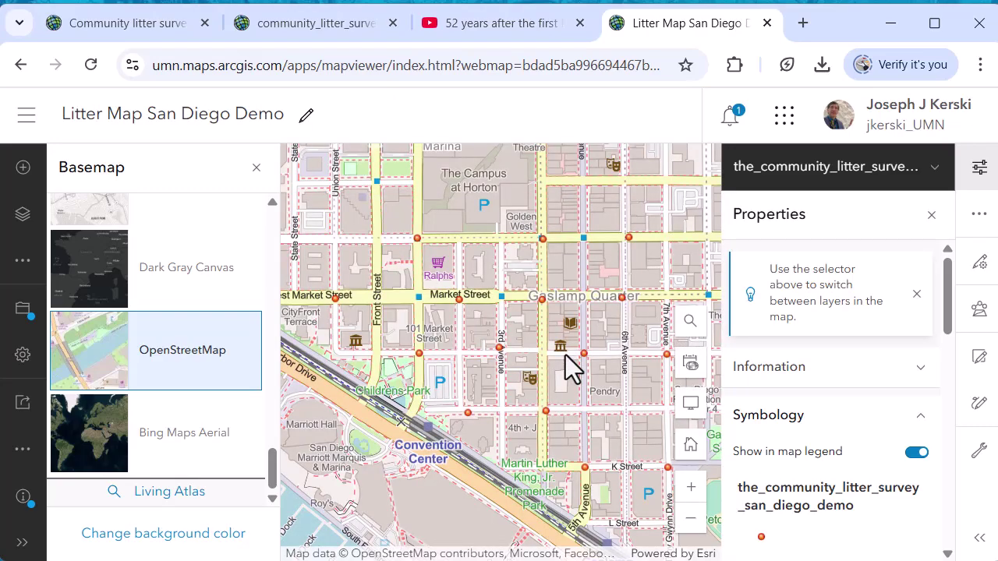
Step: Examine the street detail of the basemap and the litter attributes in the pop-up of a survey point
scroll(566, 357, "up", 4)
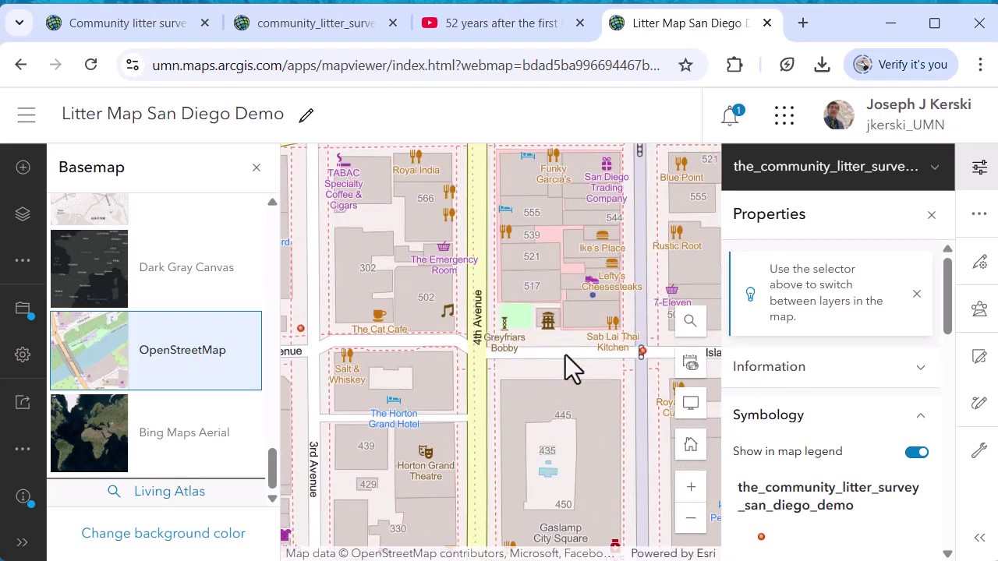
scroll(565, 355, "down", 4)
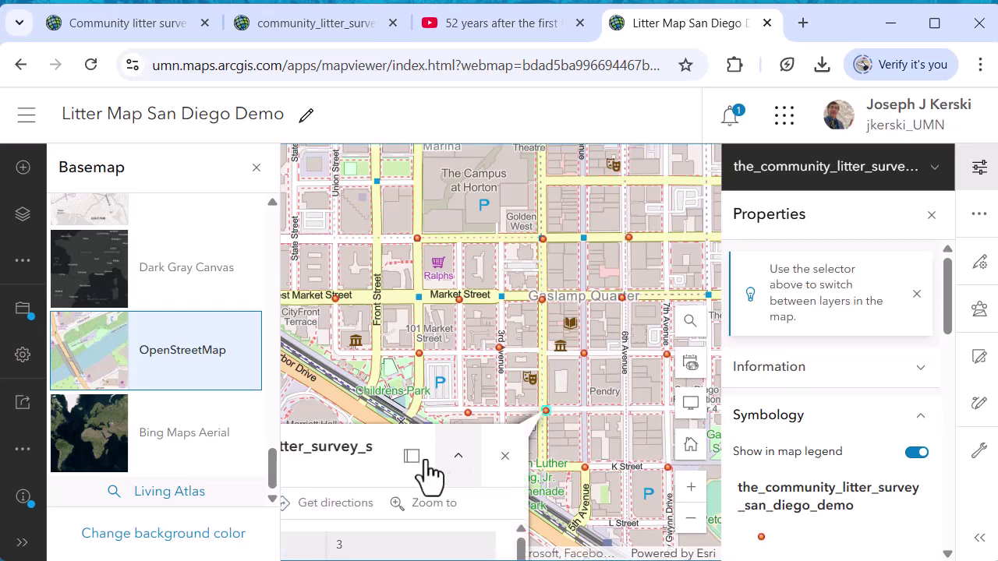
left_click(421, 461)
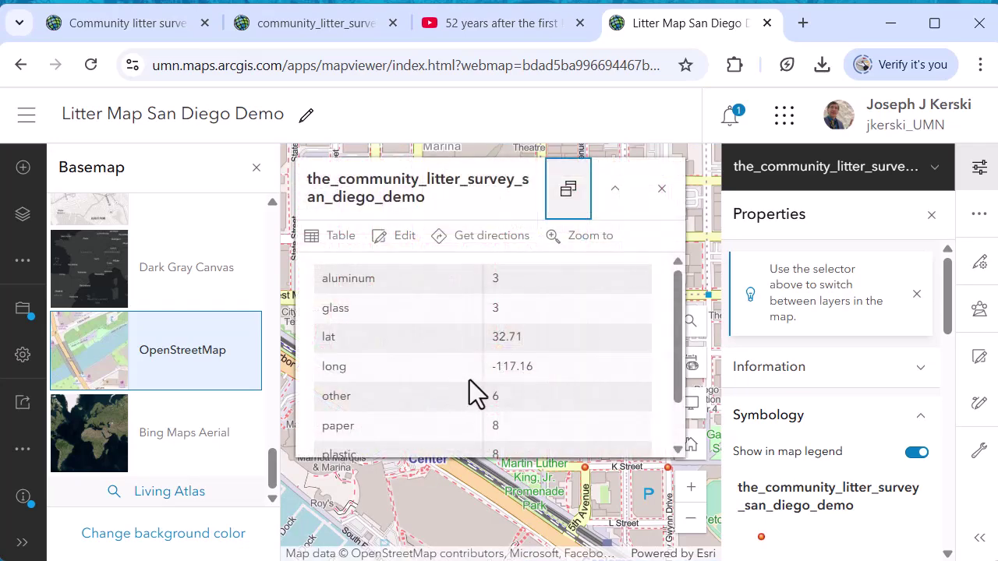
left_click_drag(675, 320, 687, 359)
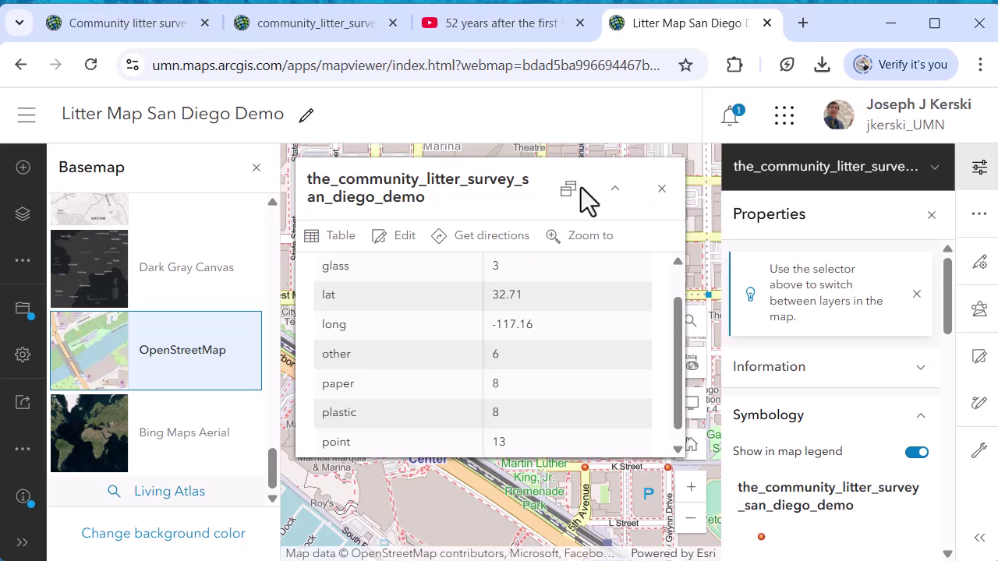
left_click(514, 518)
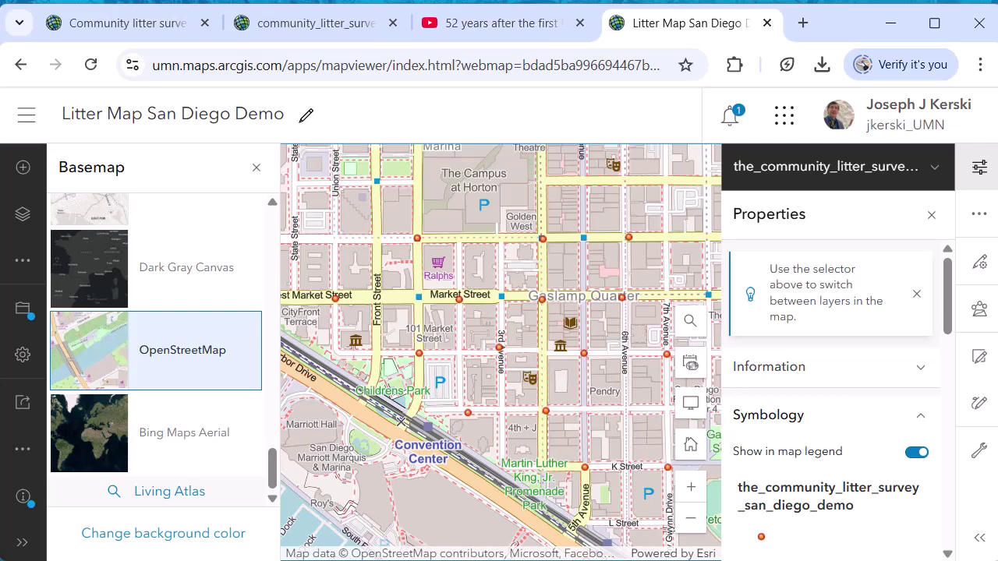
Step: Put away the basemap choices and open the pop-up configuration for the community litter survey layer
left_click(31, 269)
left_click(92, 230)
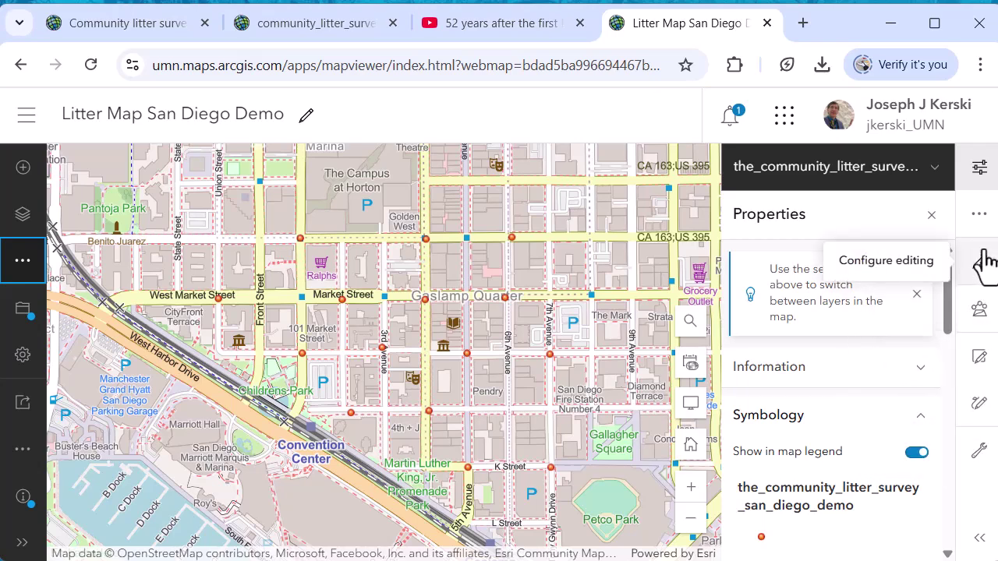
left_click(980, 218)
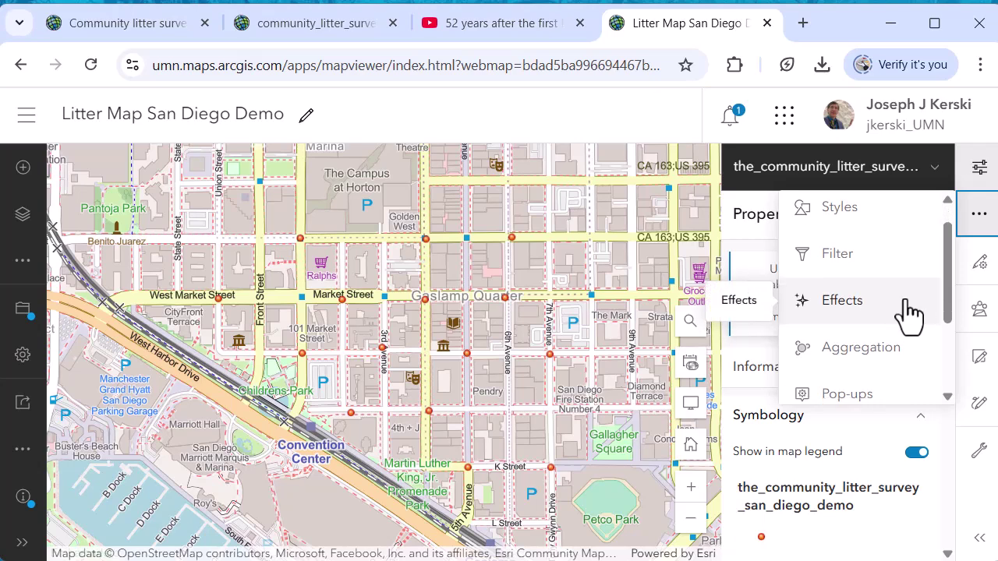
scroll(909, 312, "down", 2)
left_click(880, 319)
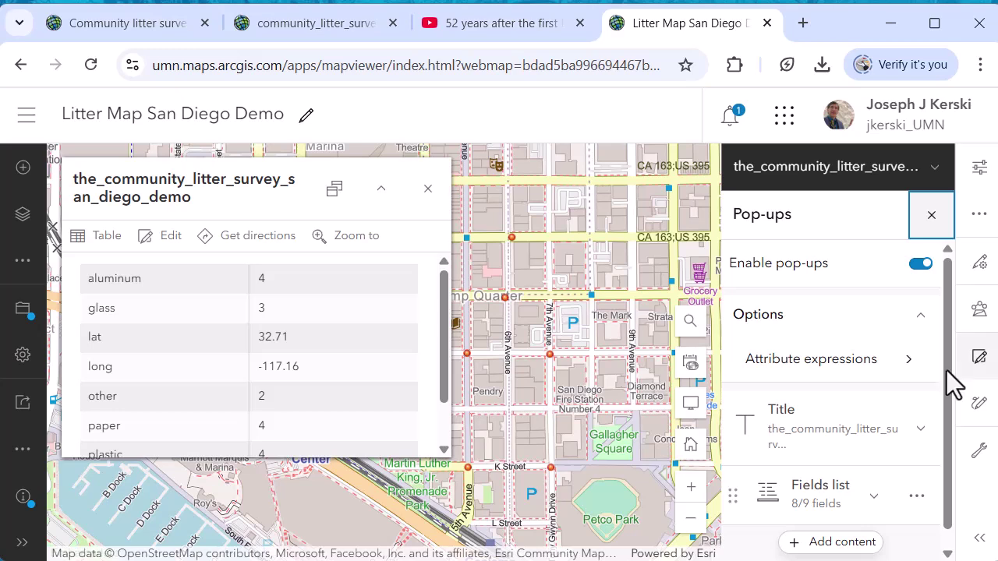
Step: Set the pop-up title to "The Community Litter Survey"
left_click(840, 443)
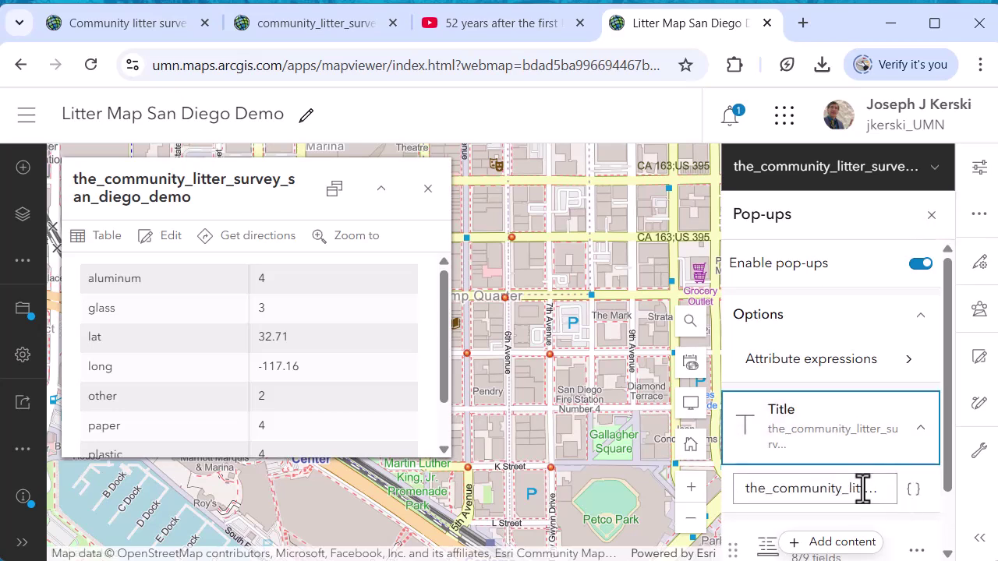
left_click(802, 491)
type("Th")
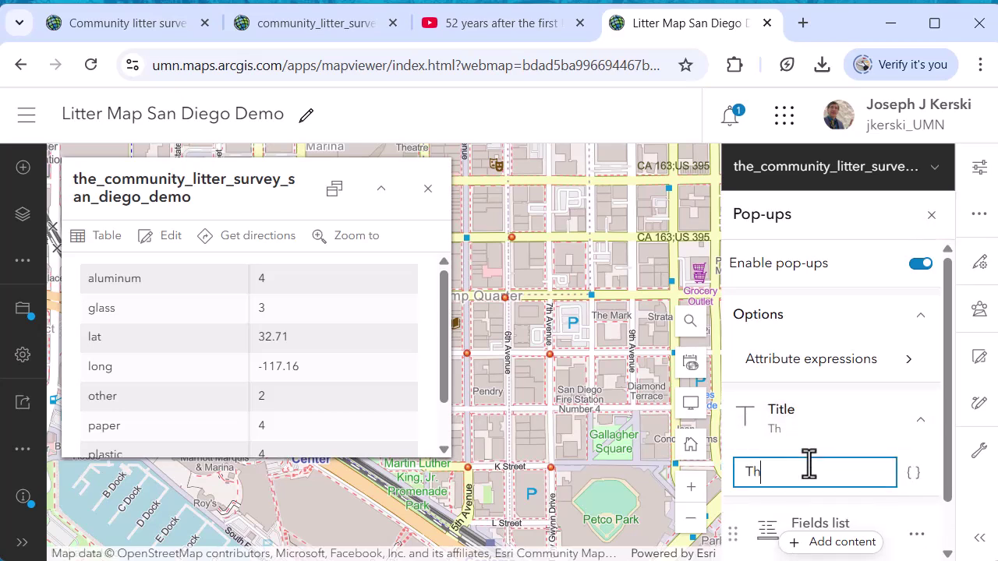
type("e Community ")
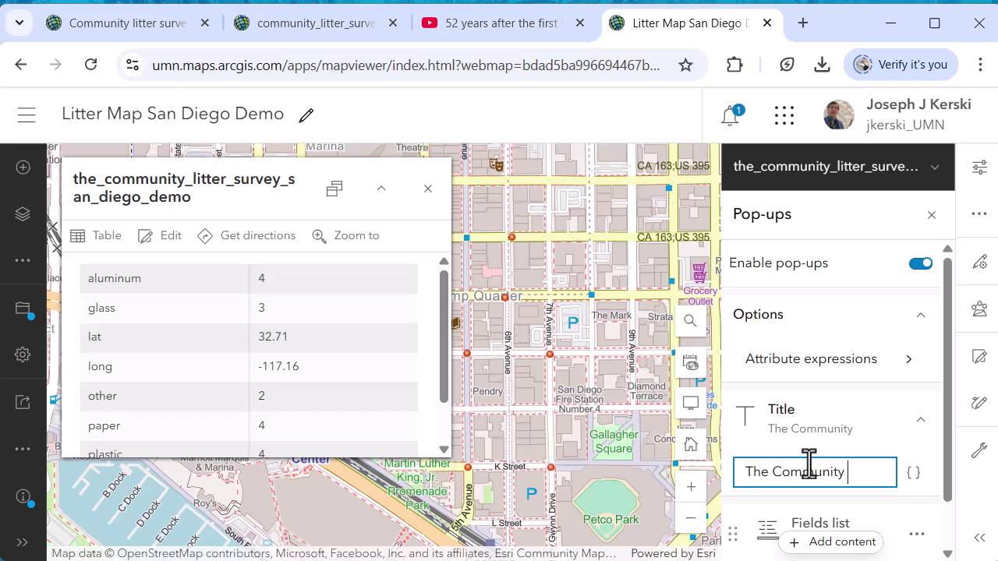
type("Litter Survey")
key("Return")
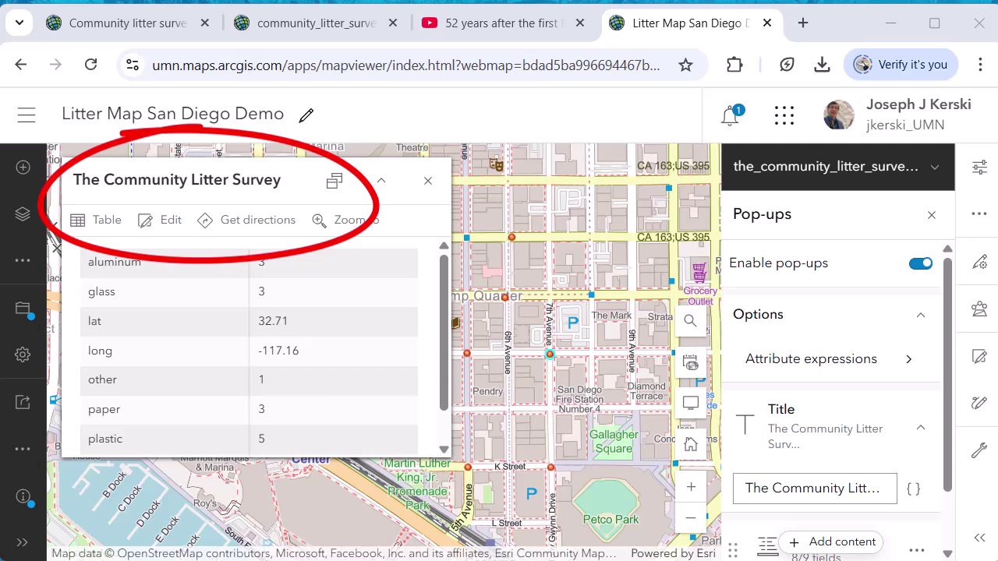
Step: Begin the description of the pop-up's fields list with the text "At this point,"
scroll(911, 430, "down", 1)
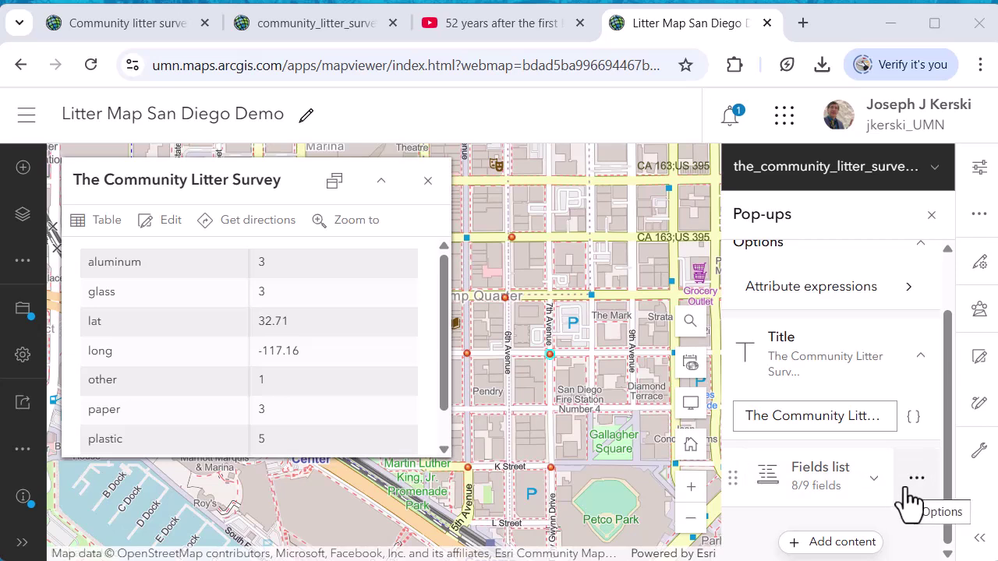
left_click(882, 493)
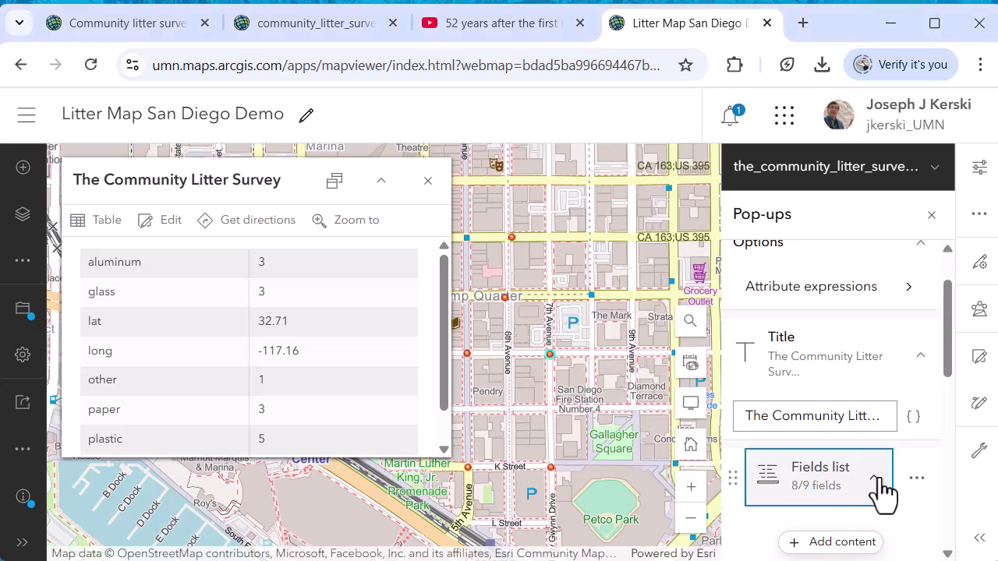
scroll(879, 495, "down", 1)
left_click(838, 423)
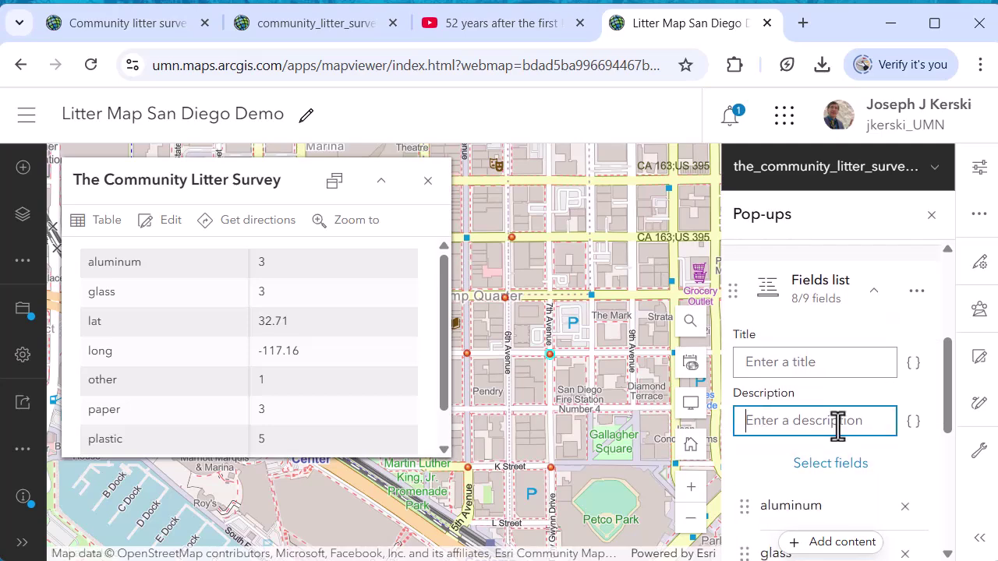
type("A")
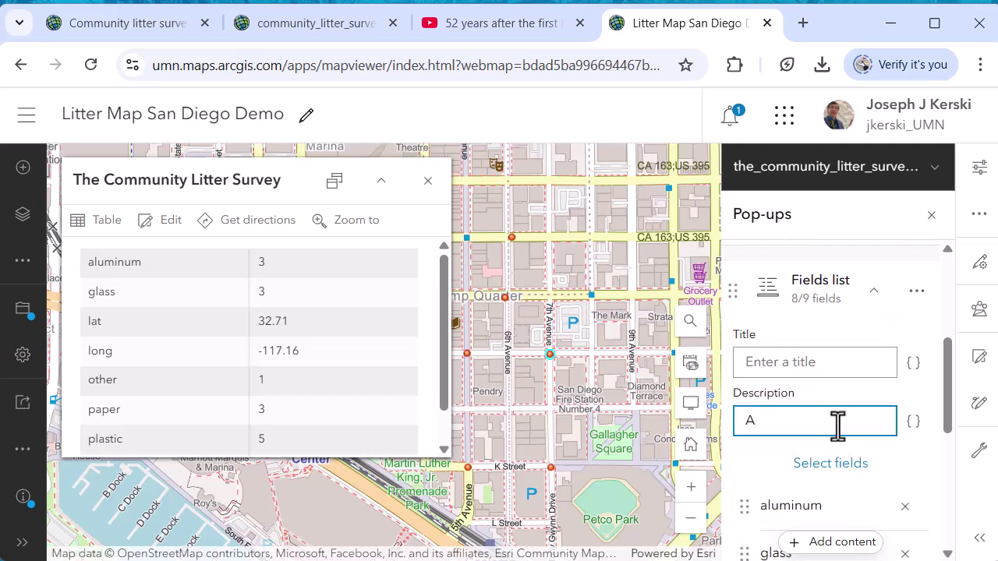
type("t this")
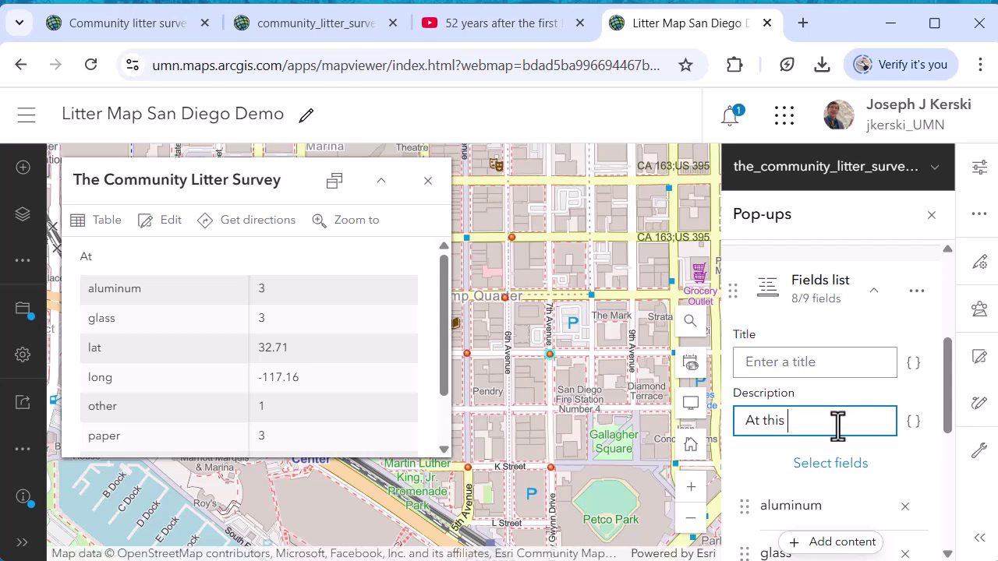
type(" pint")
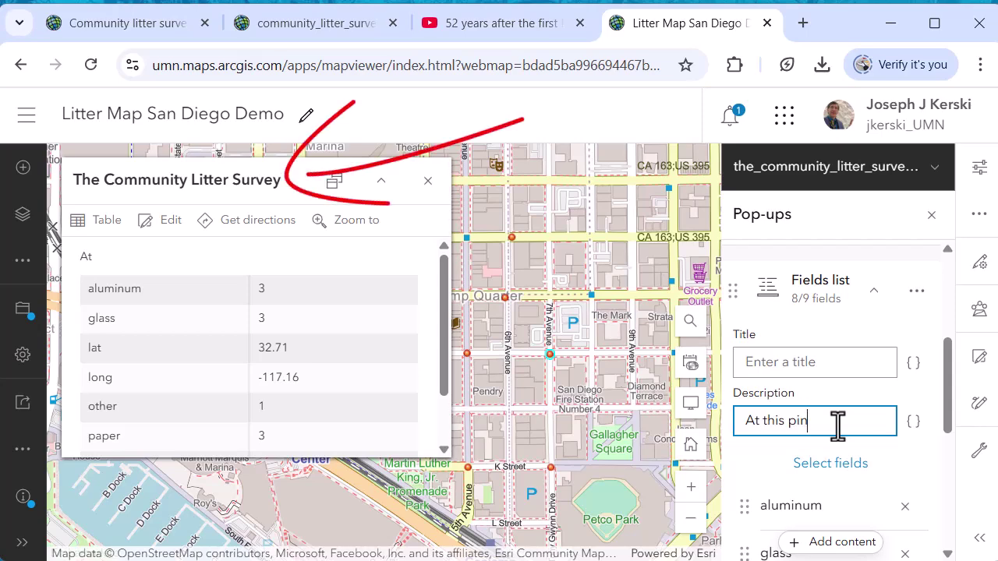
key("BackSpace")
key("BackSpace")
key("BackSpace")
key("BackSpace")
type("p")
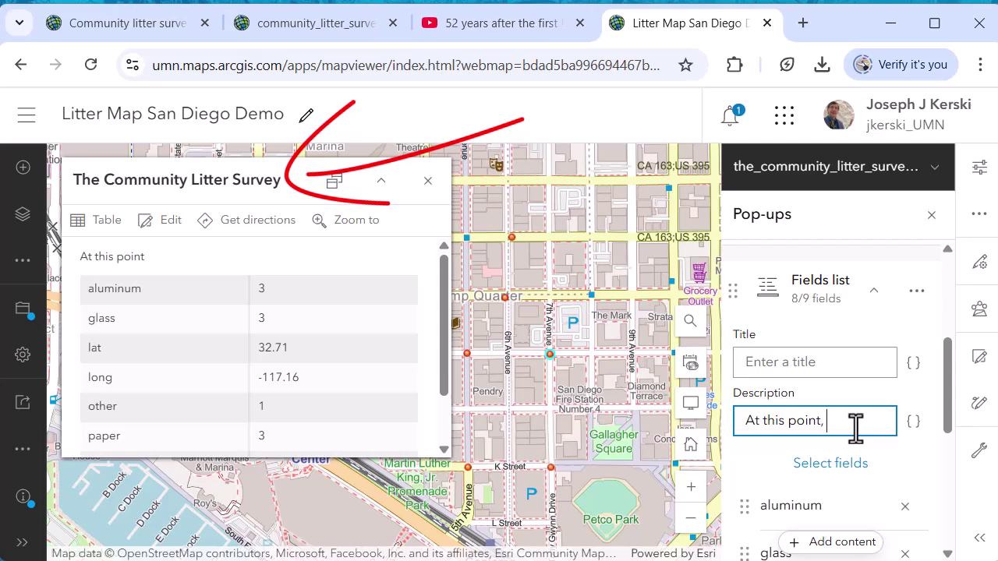
Step: Continue the fields list description with the {glass} field value followed by "pieces and"
left_click(914, 422)
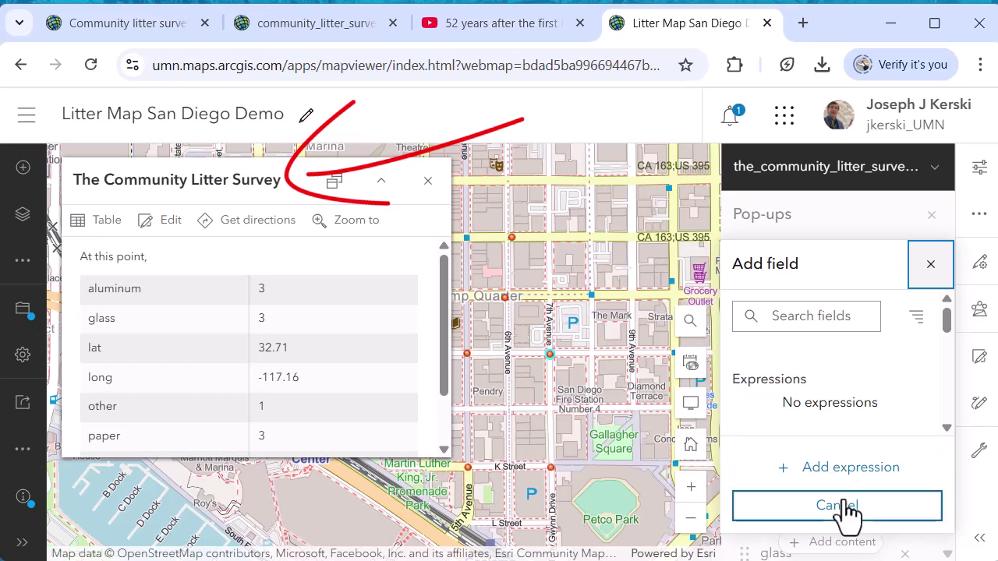
left_click(820, 318)
type("glass")
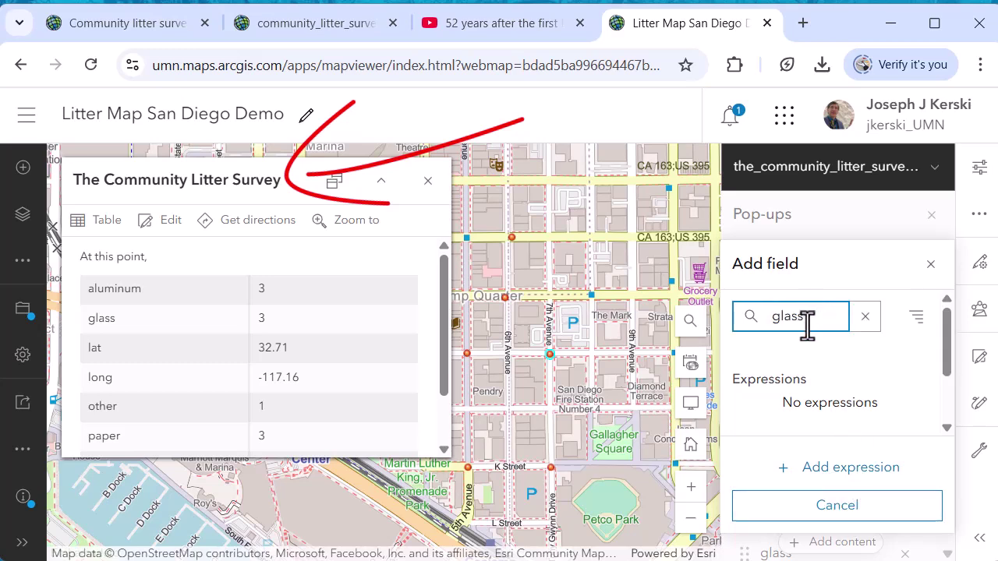
left_click(867, 443)
type("pi")
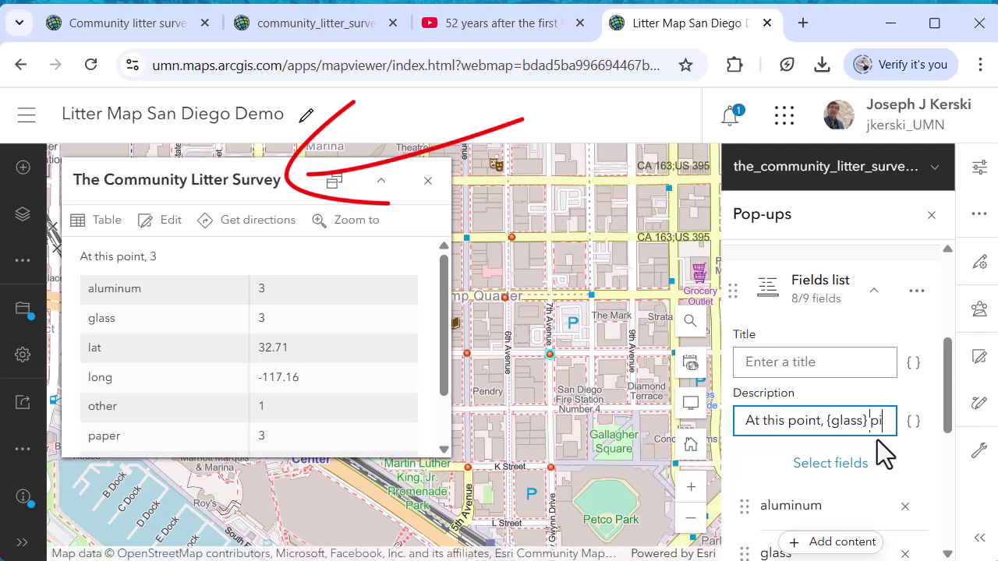
type("eecs")
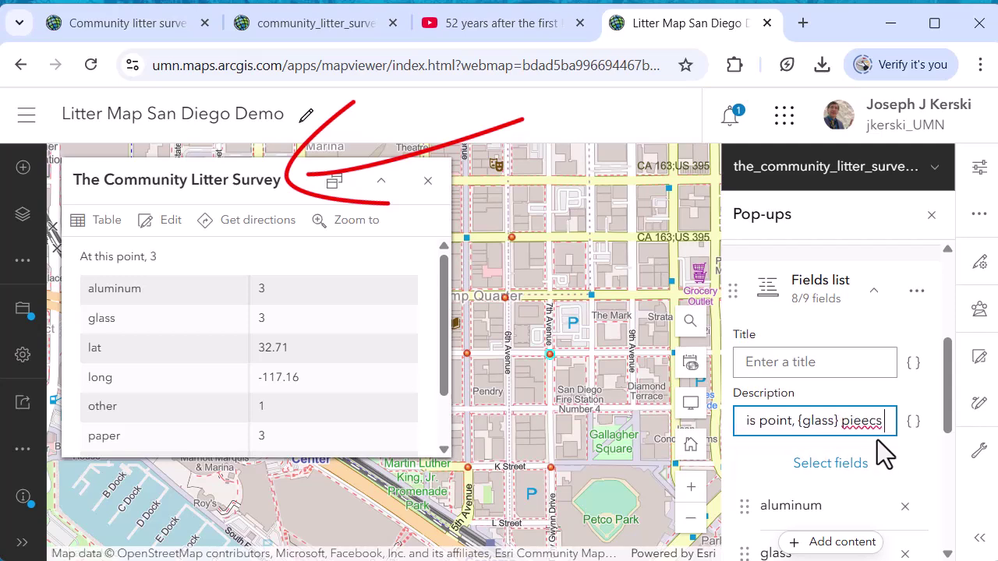
key("BackSpace")
key("BackSpace")
key("BackSpace")
type("ces and")
Step: Complete the fields list description with the {plastic} field value followed by "pieces were found."
left_click(913, 422)
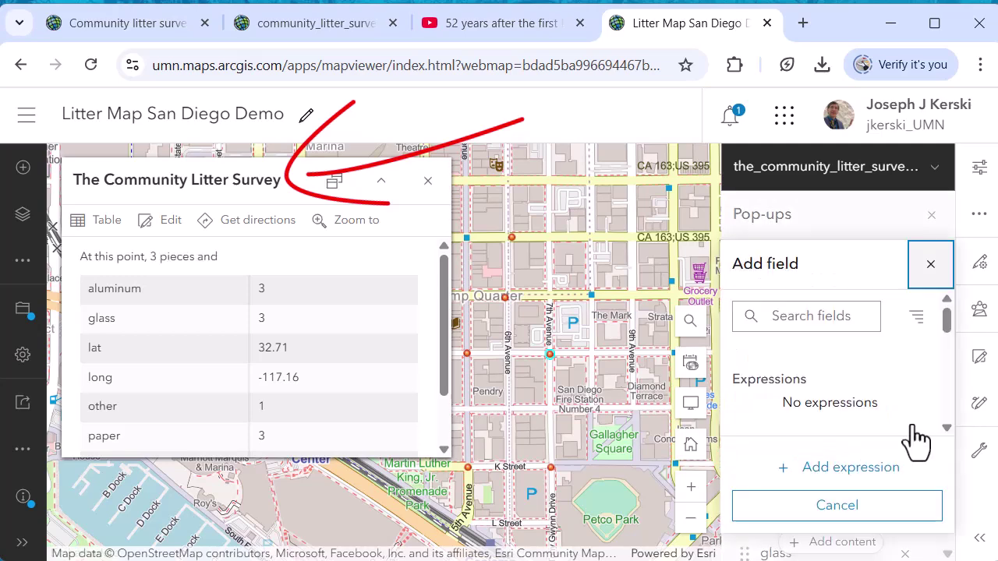
left_click(872, 473)
type("p")
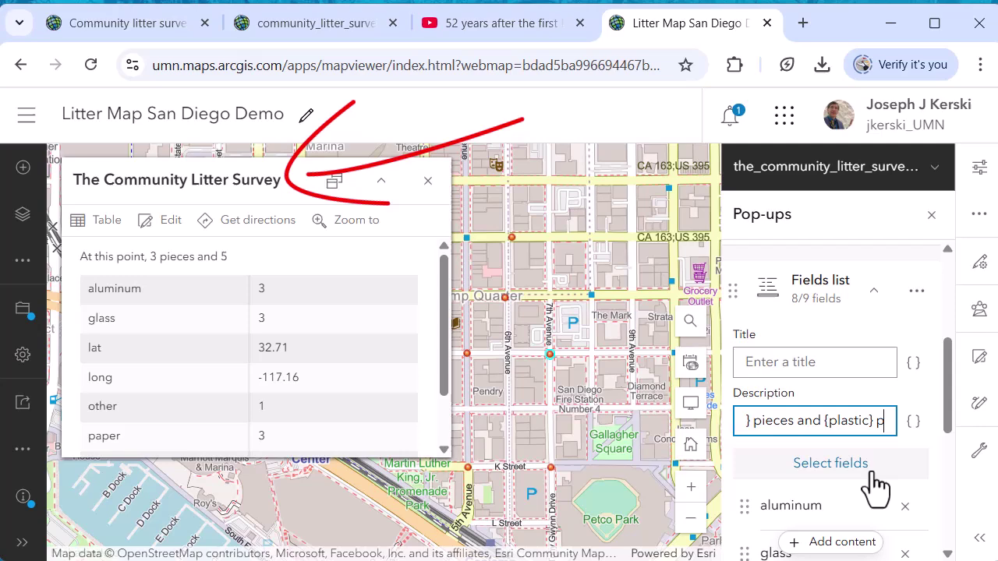
type("ieces")
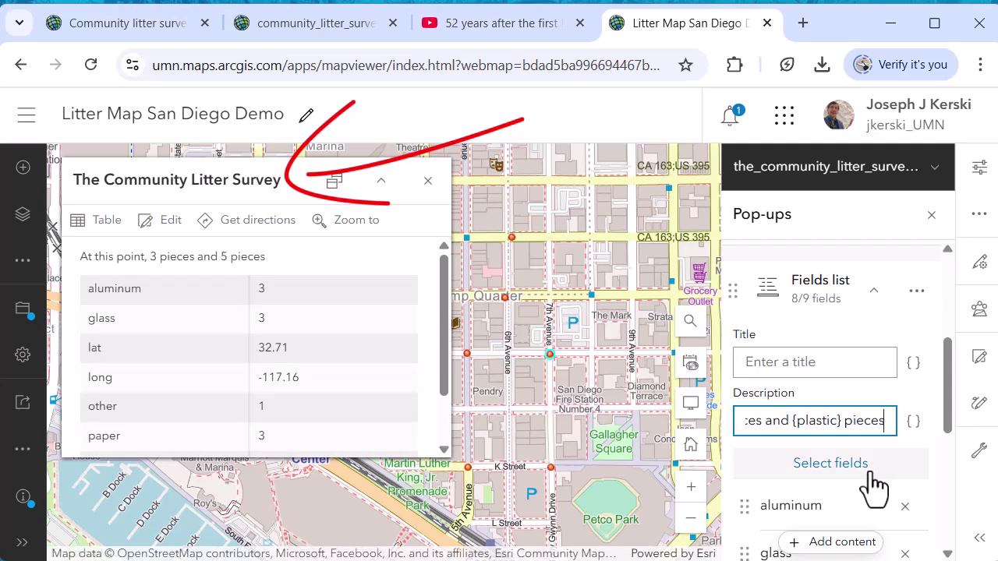
type(" were founbd.")
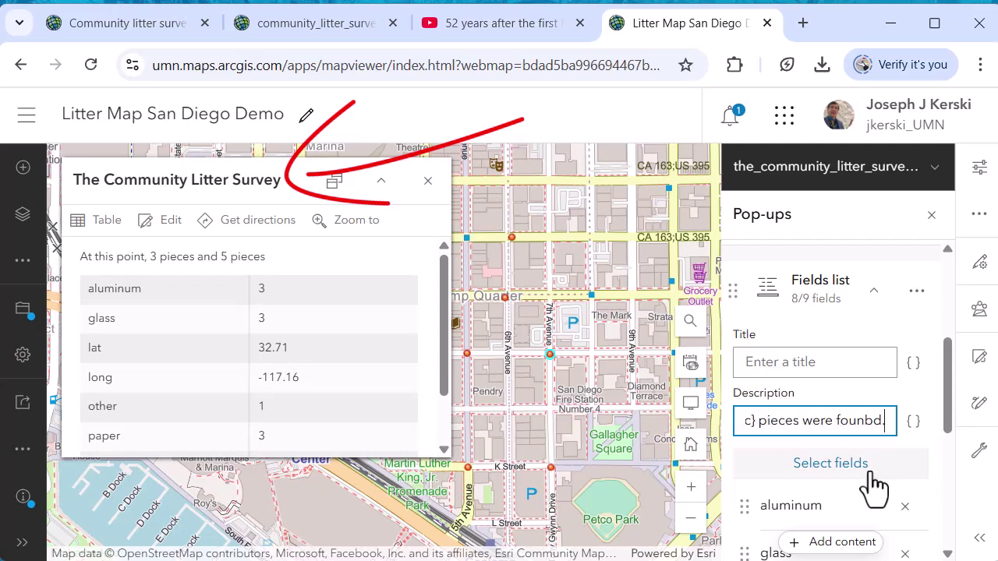
key("BackSpace")
key("BackSpace")
key("BackSpace")
type("d.")
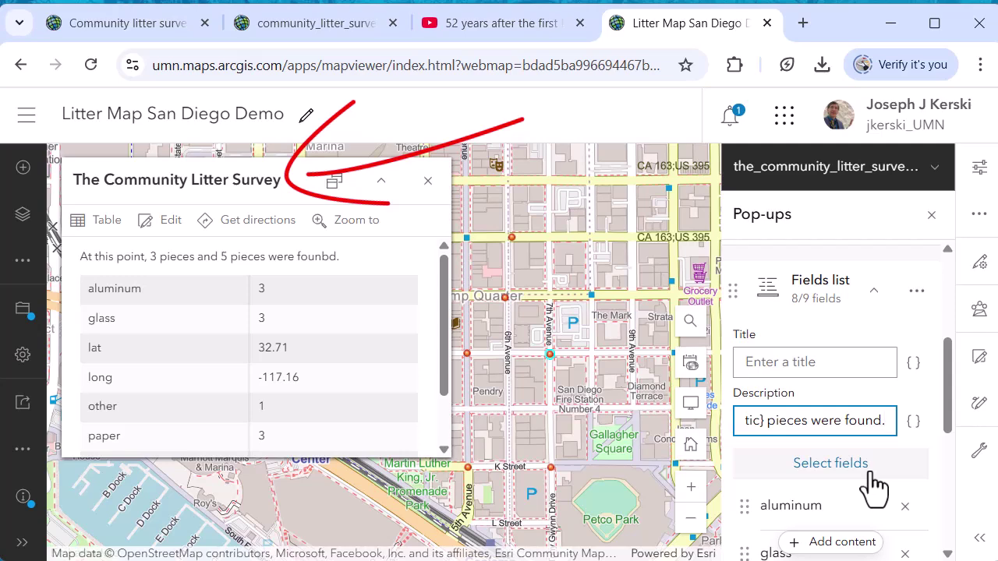
Step: Remove all the fields from the pop-up's fields list and check the pop-up of another survey point
scroll(872, 459, "down", 1)
left_click(906, 413)
left_click(906, 449)
left_click(904, 420)
left_click(907, 461)
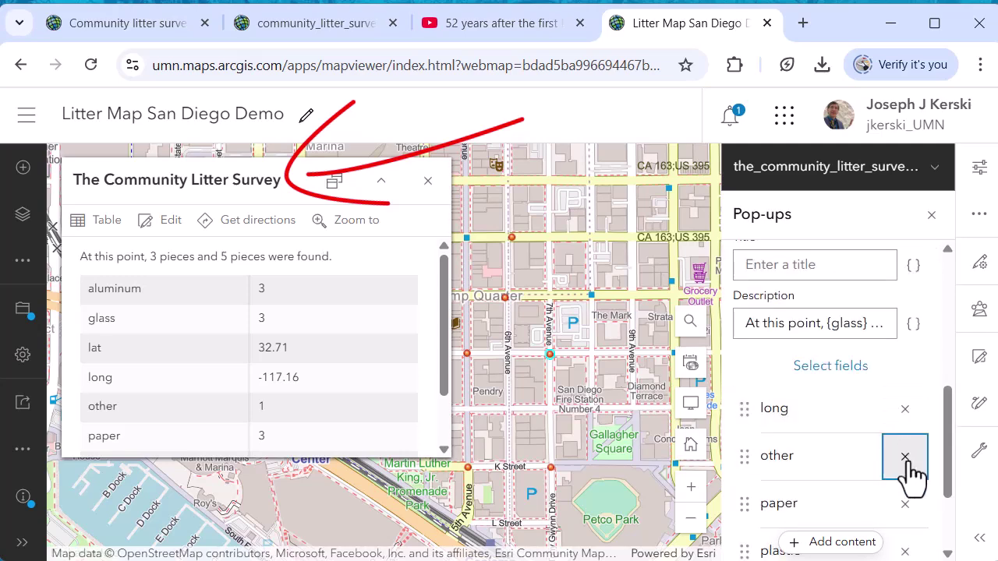
left_click(905, 416)
left_click(905, 462)
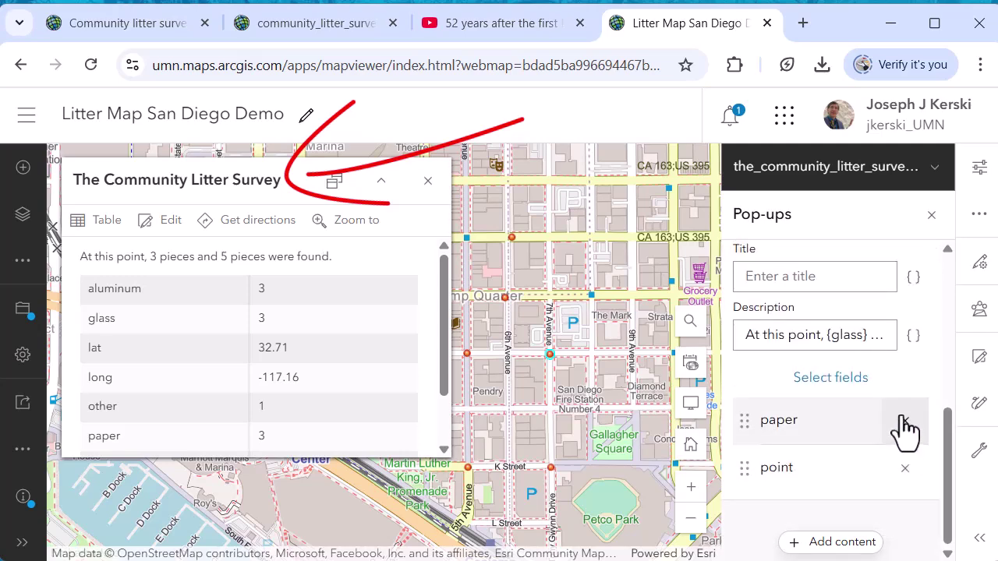
left_click(905, 425)
left_click(906, 470)
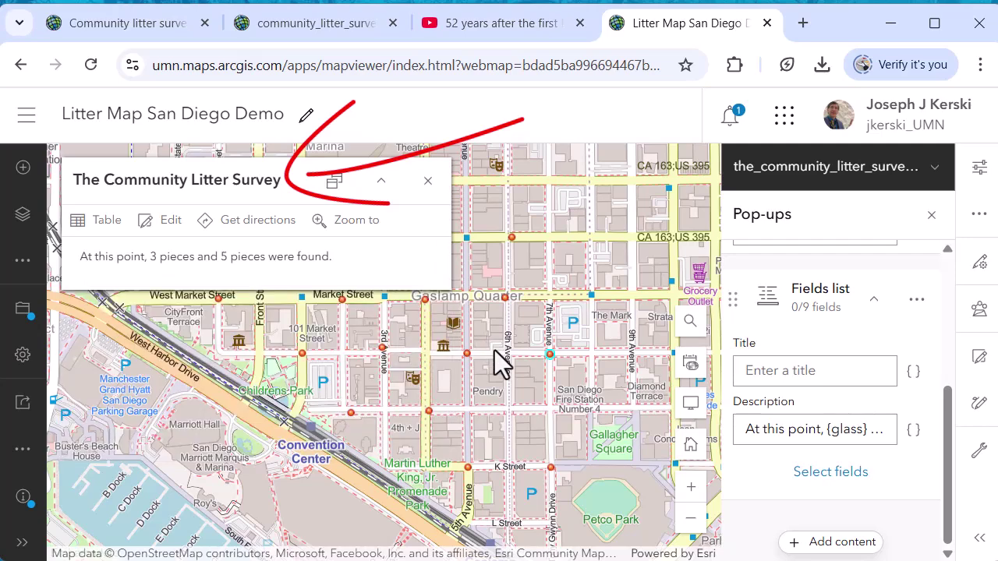
left_click(467, 353)
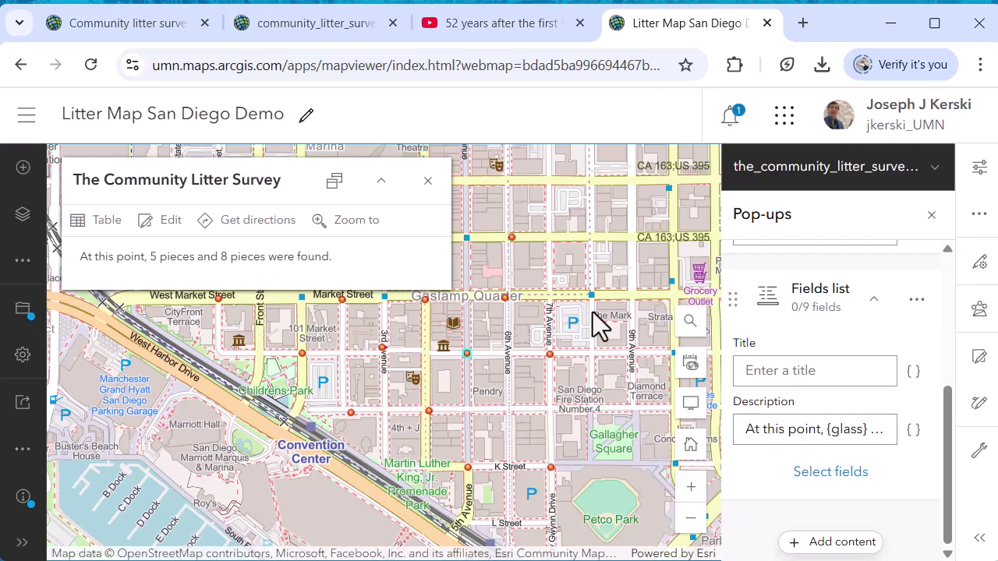
Step: Insert "of glass" after the {glass} pieces in the fields list description
left_click(868, 435)
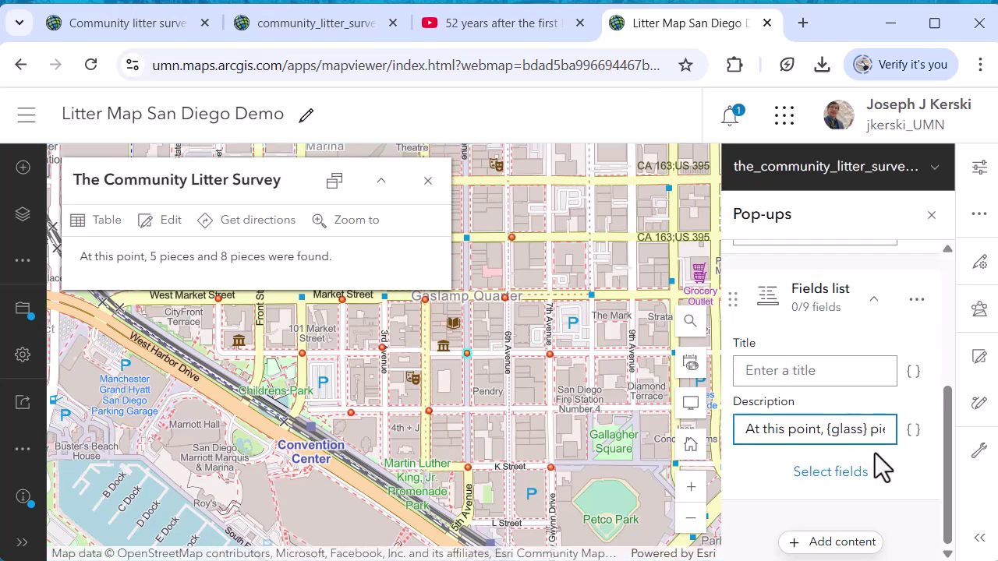
key("Right")
key("Right")
key("Right")
key("Right")
key("Right")
key("Right")
key("Right")
key("Right")
key("Right")
key("Right")
key("Right")
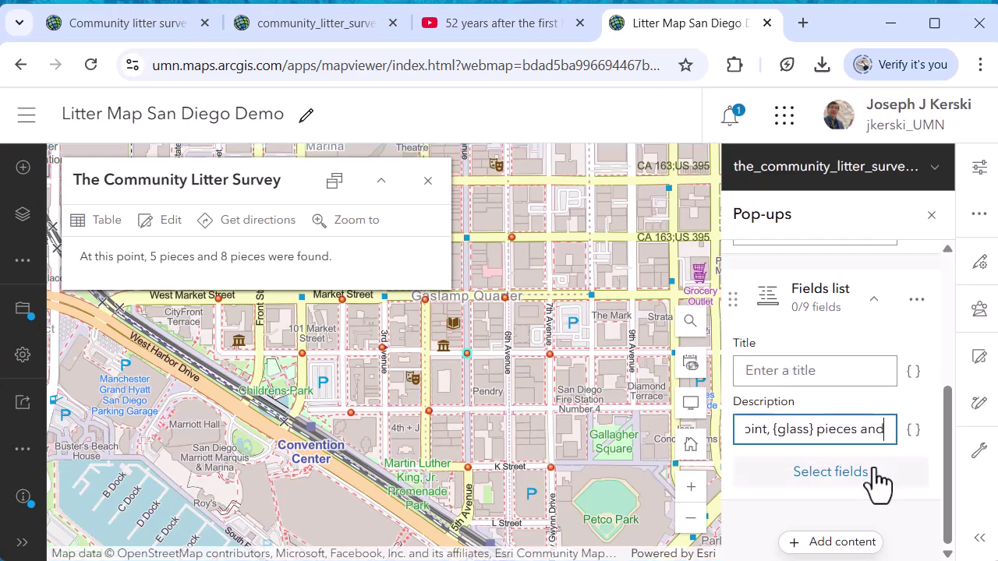
type("of glass")
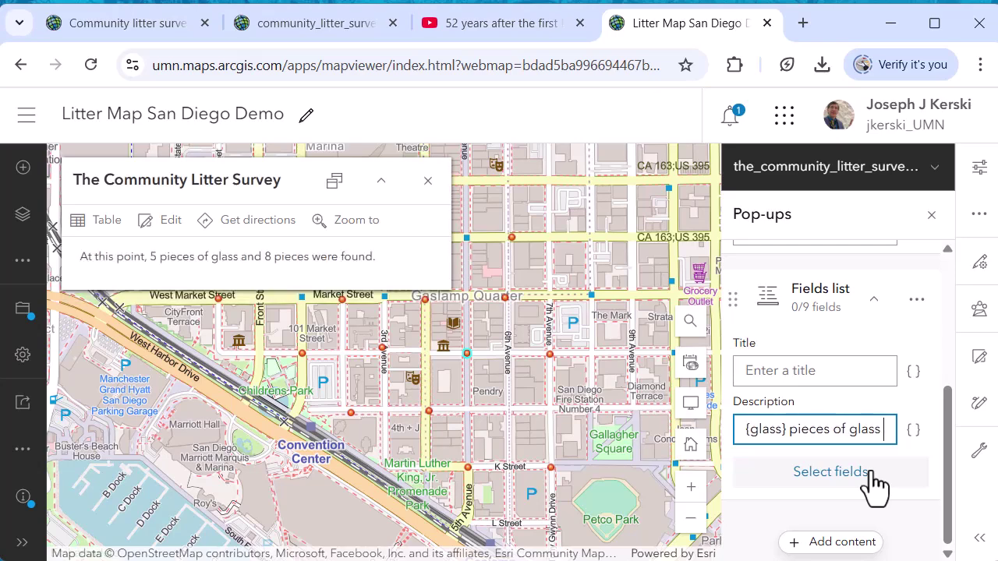
Step: Insert "of plastic" after the {plastic} pieces in the description and check the pop-ups of several survey points
key("End")
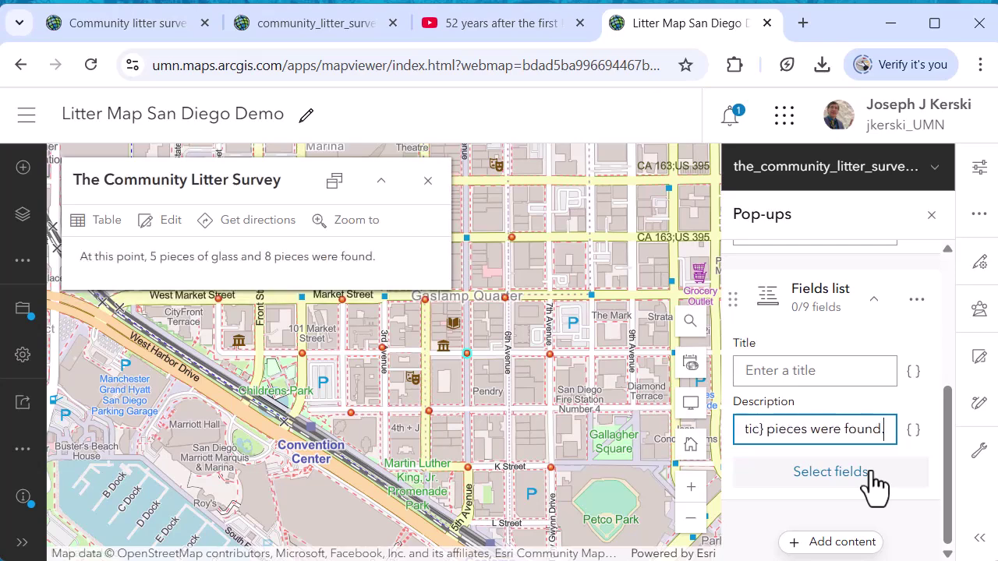
type("of plastic")
left_click(379, 350)
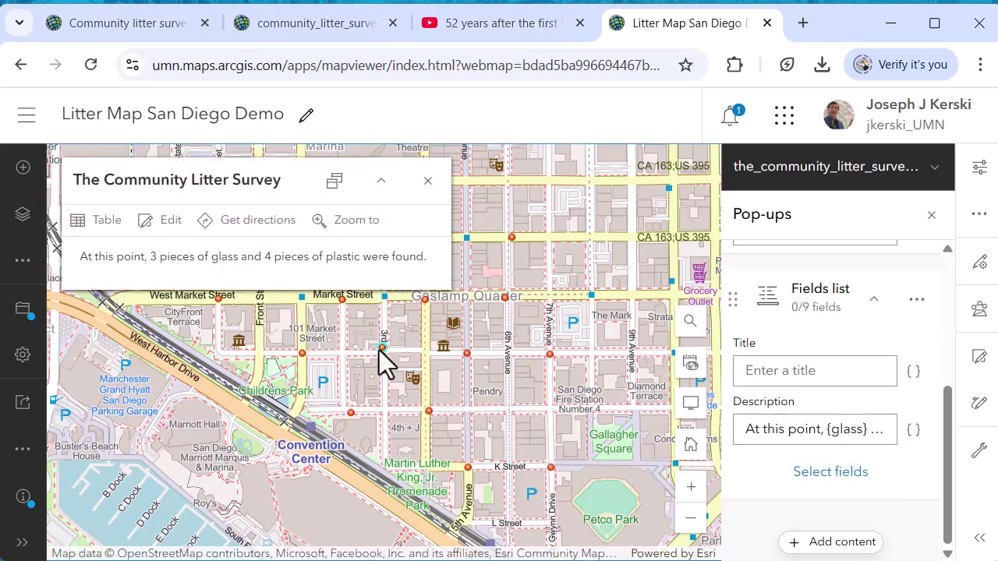
left_click(514, 237)
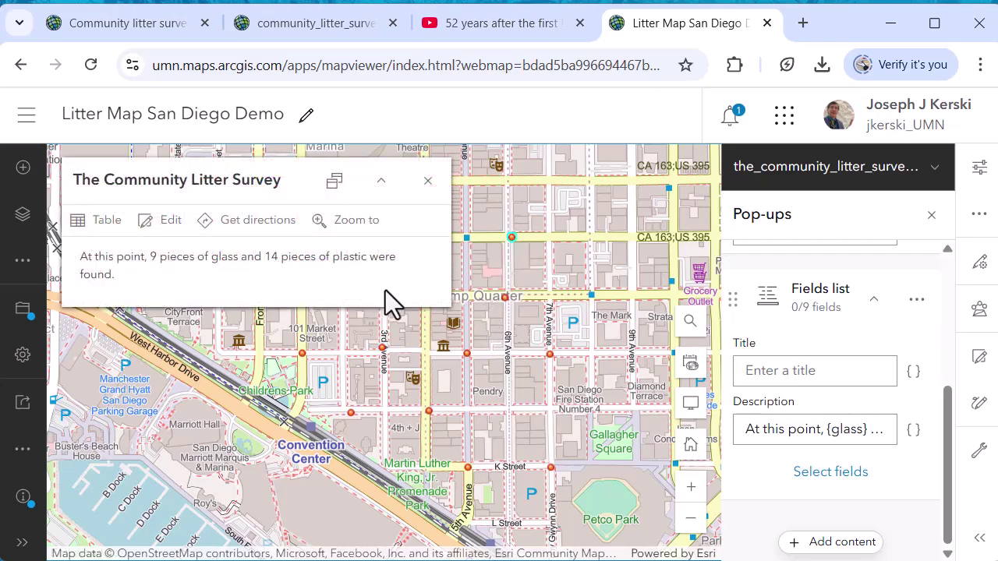
left_click(552, 356)
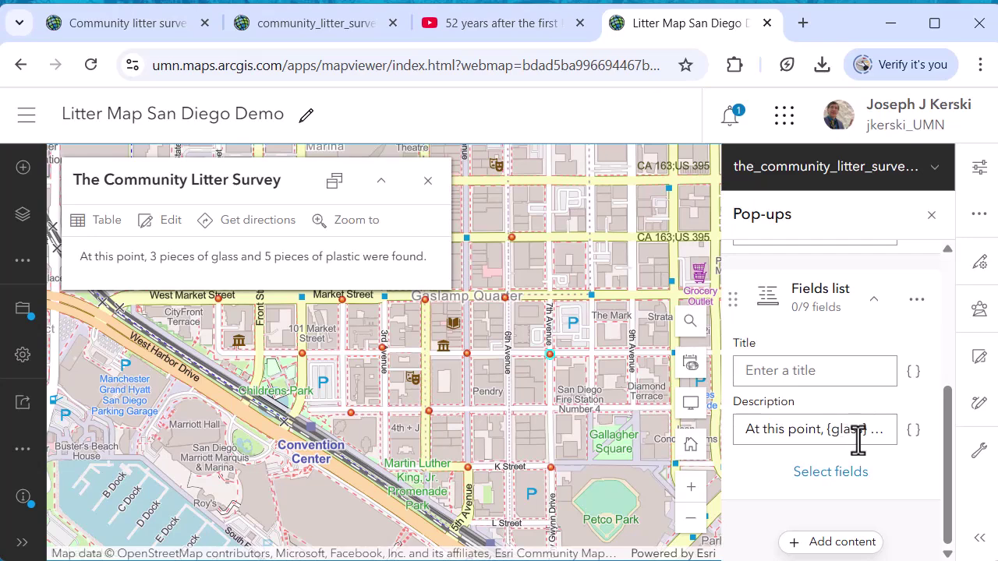
Step: Create a pop-up title expression reading var totallitter = $feature.aluminum + $feature.glass + $feature.other + $feature.paper + $feature.plastic
left_click_drag(953, 407, 959, 289)
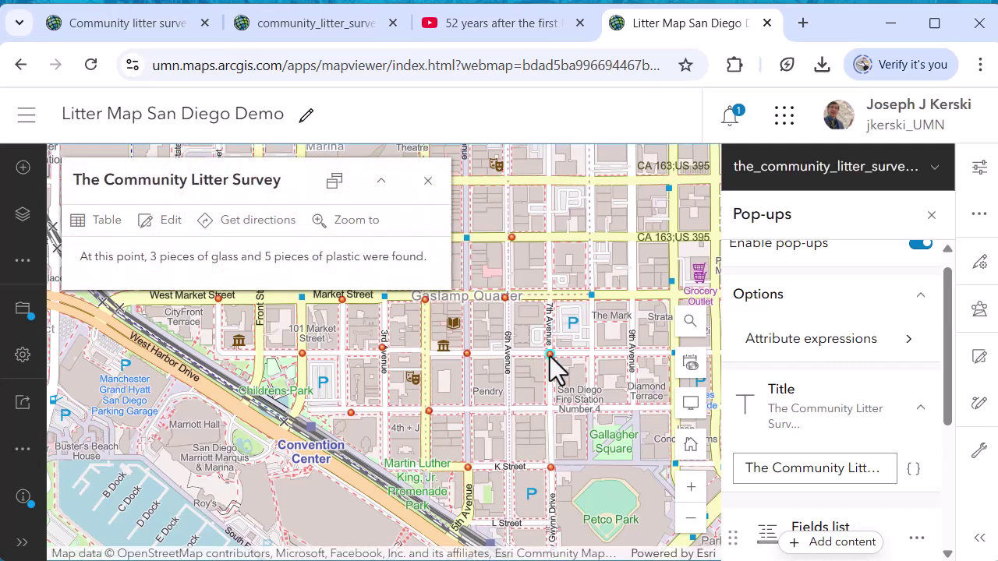
scroll(890, 479, "down", 3)
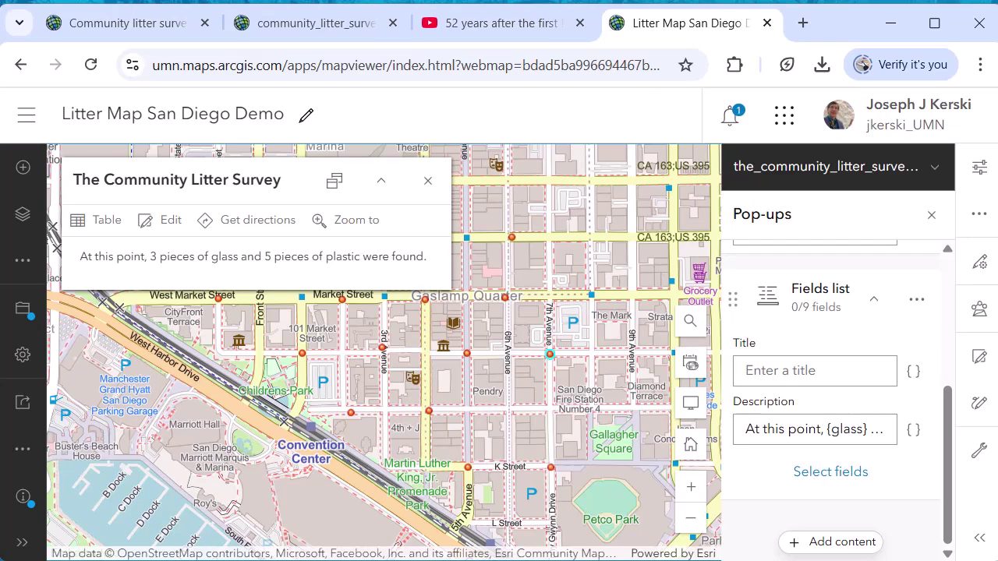
scroll(858, 382, "up", 3)
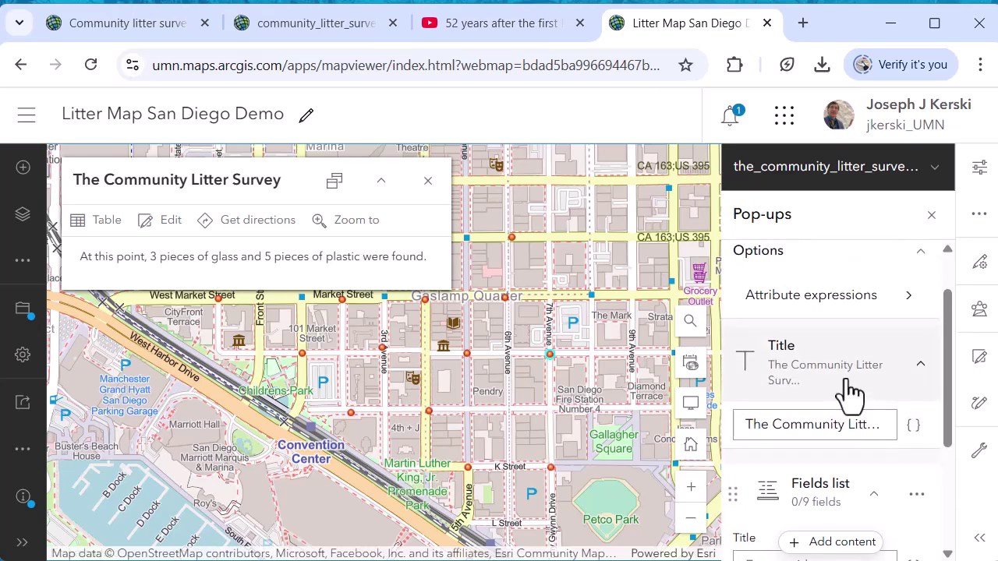
left_click(914, 425)
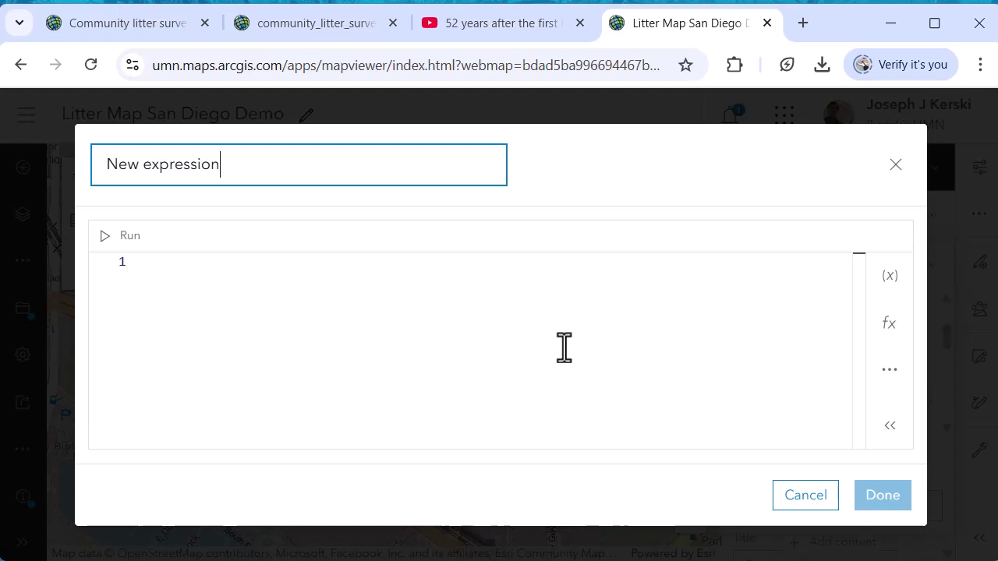
left_click(498, 271)
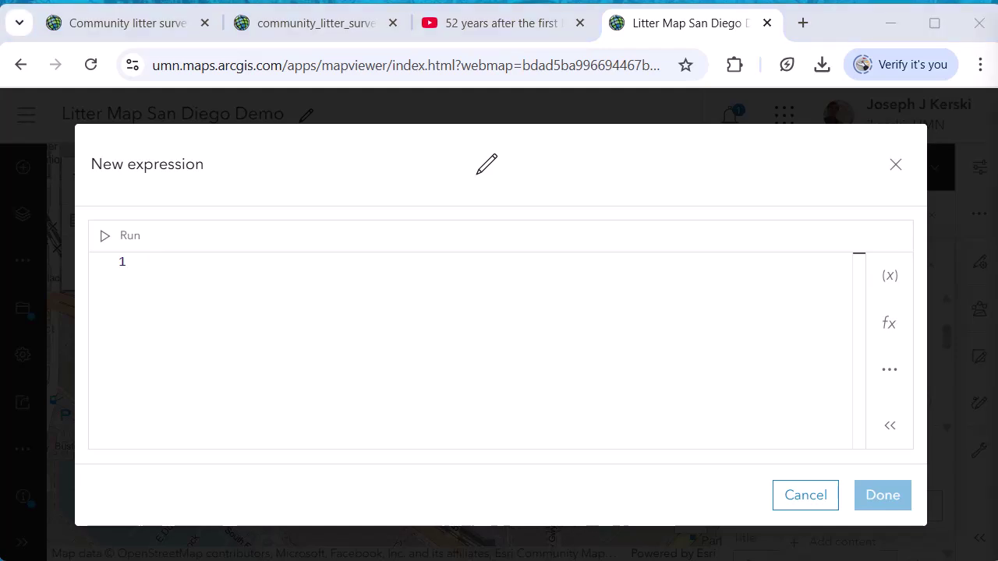
left_click(408, 270)
key("ctrl+v")
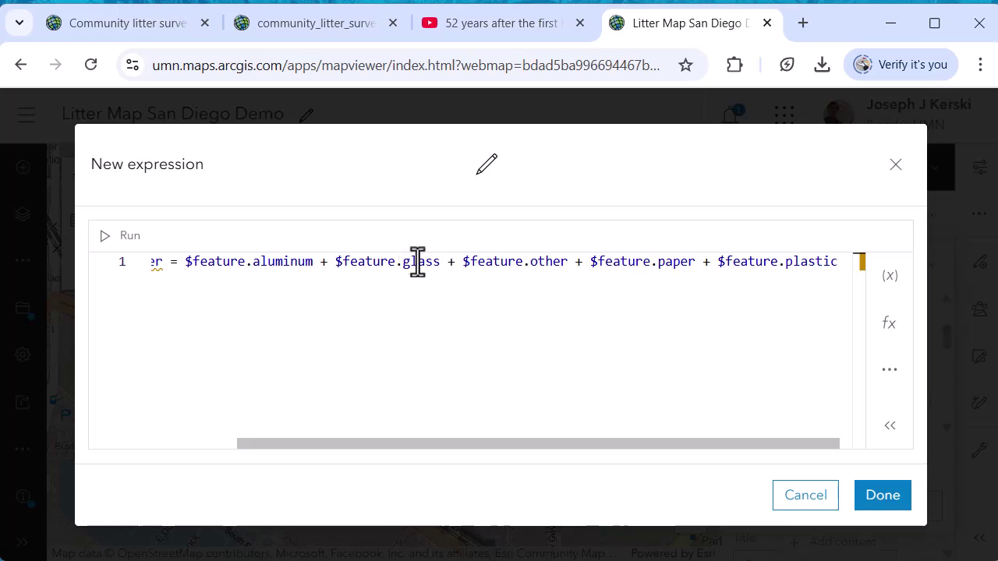
Step: Add the second line "return totallitter" to the expression and run it
left_click_drag(425, 445, 312, 445)
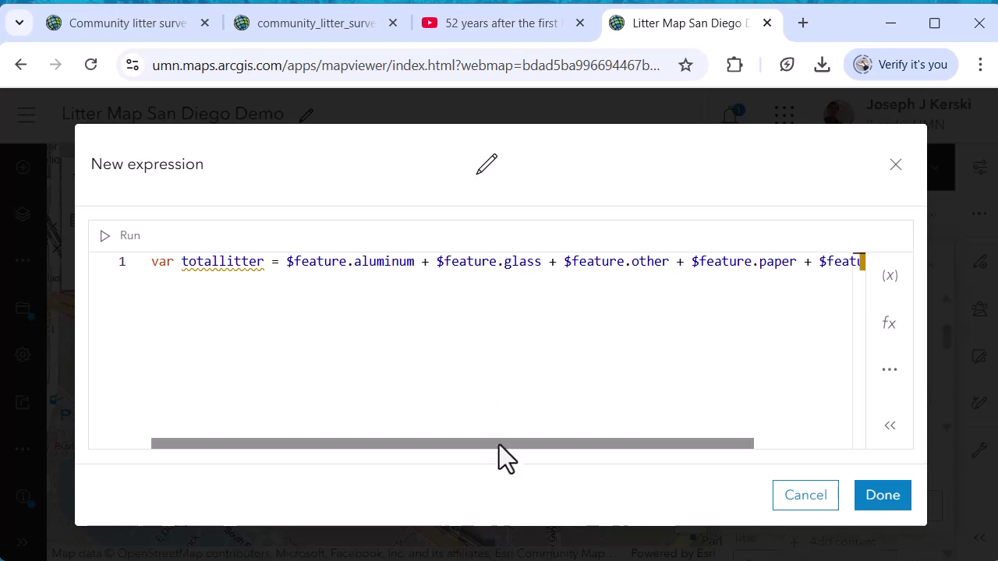
left_click_drag(505, 445, 615, 445)
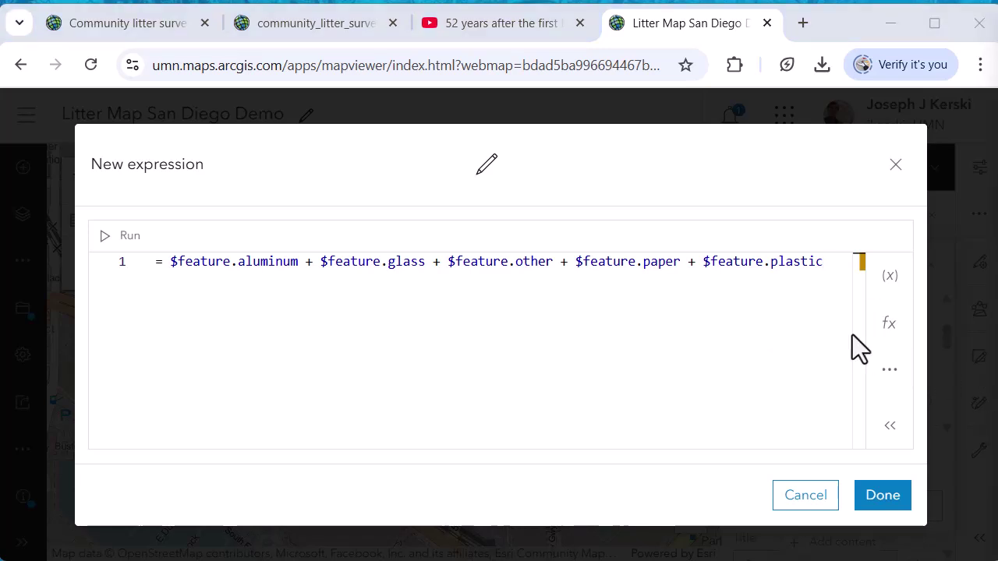
double_click(824, 268)
key("Return")
type("return totallitter")
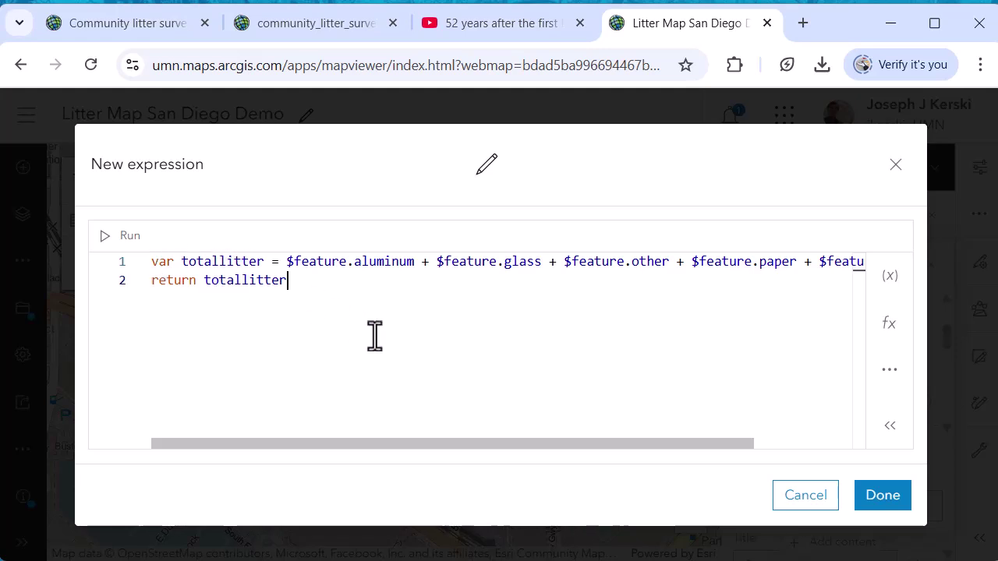
left_click(104, 239)
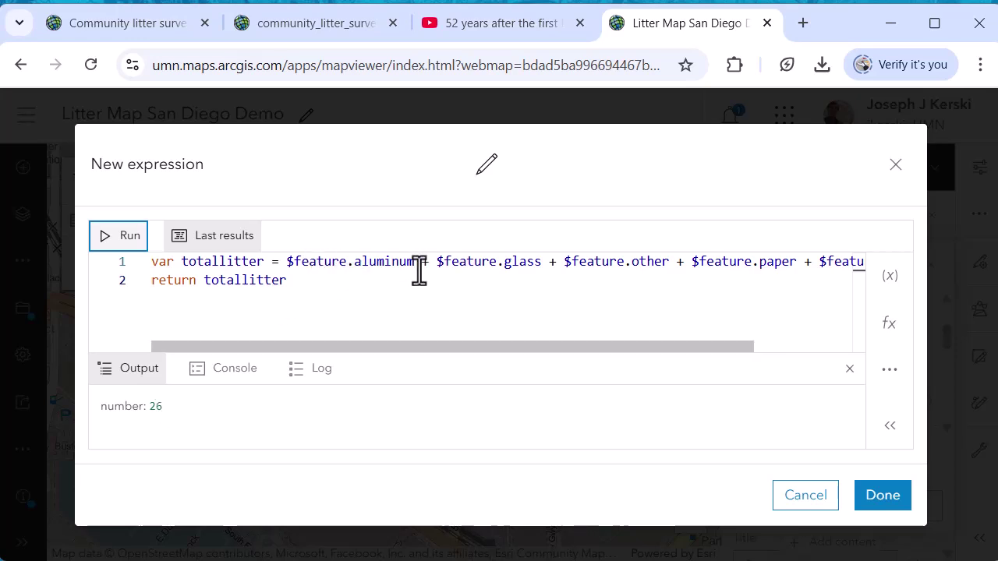
left_click_drag(415, 352, 343, 352)
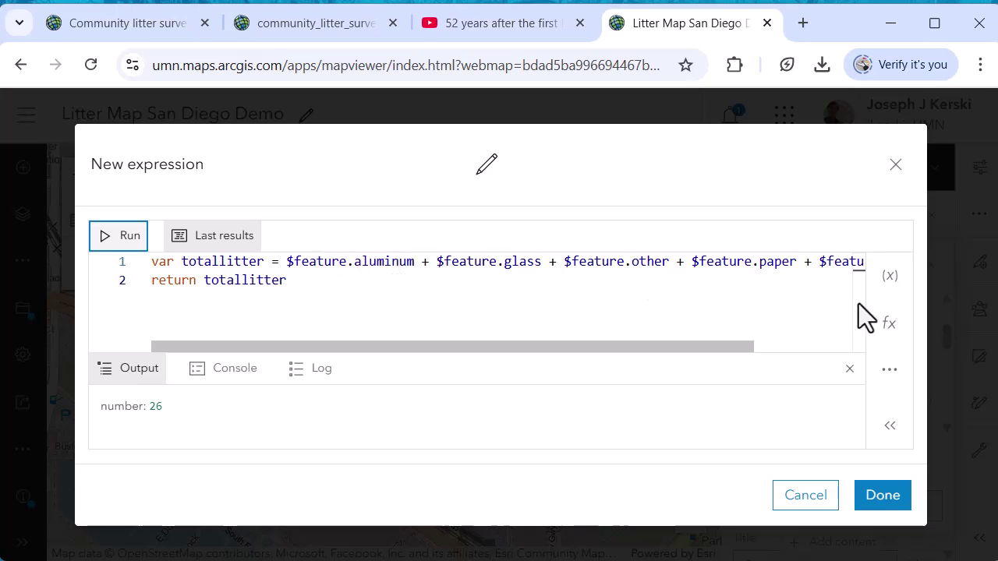
Step: Examine the $feature attributes available among the expression's profile variables
left_click(891, 277)
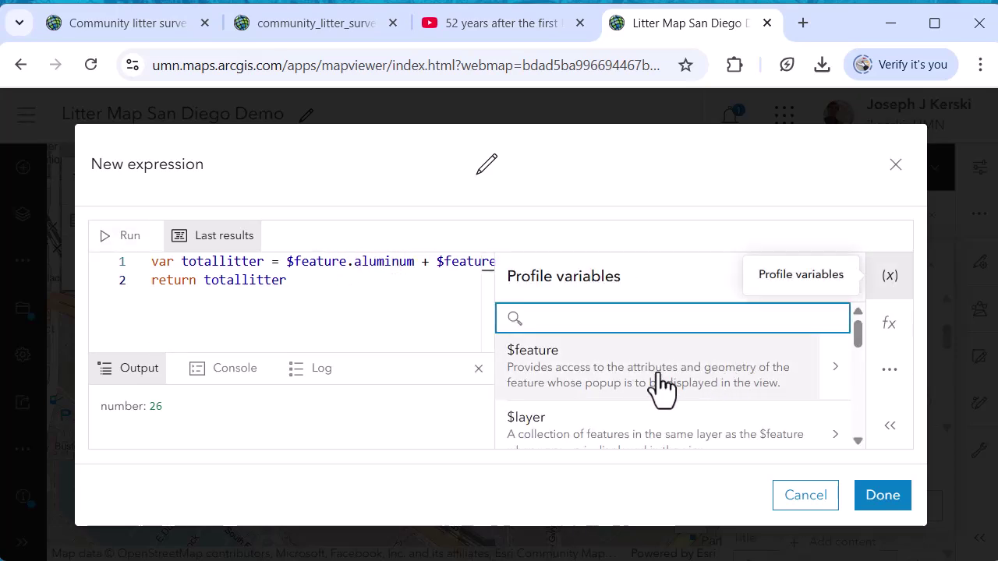
left_click(835, 366)
scroll(677, 405, "down", 6)
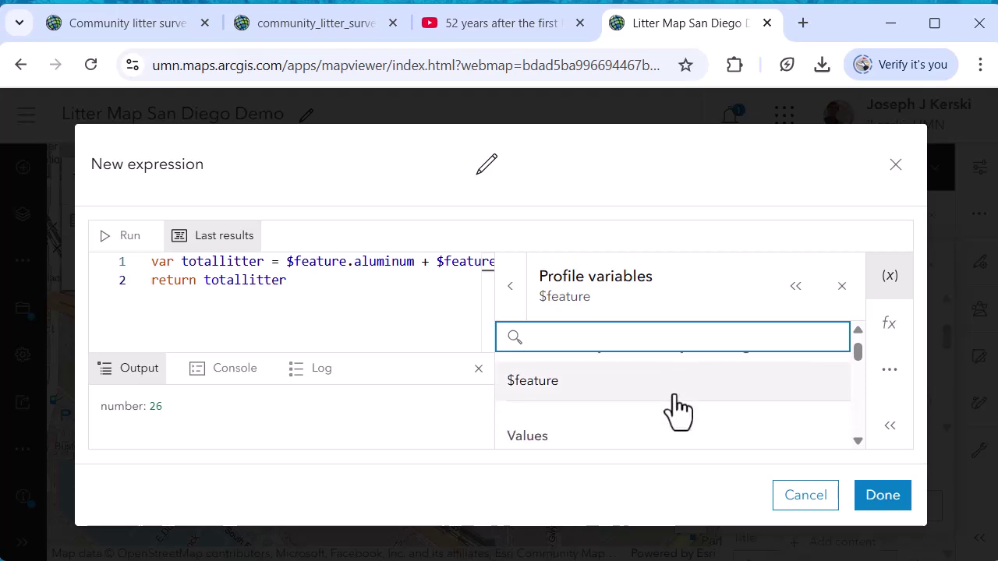
scroll(677, 407, "down", 4)
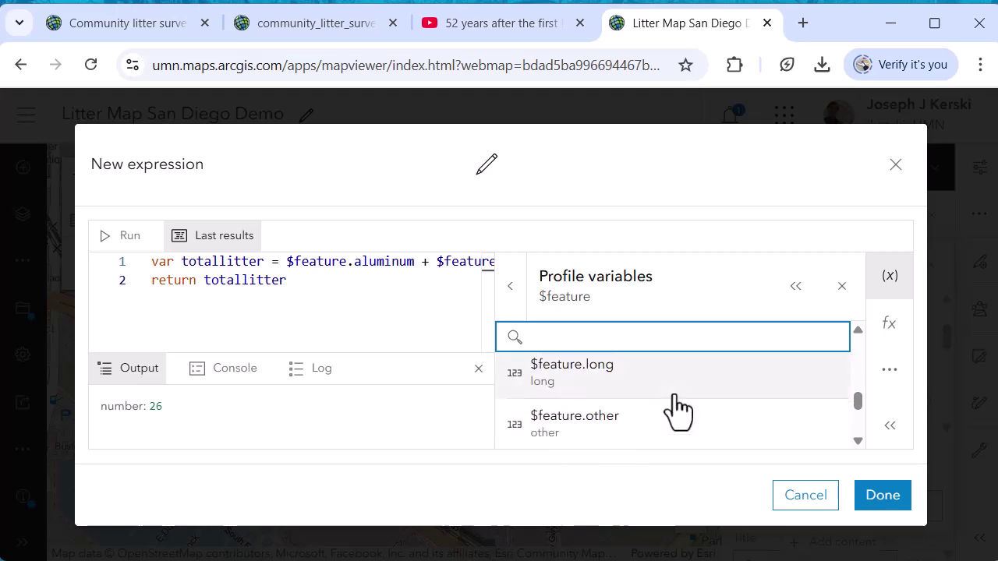
scroll(672, 410, "up", 4)
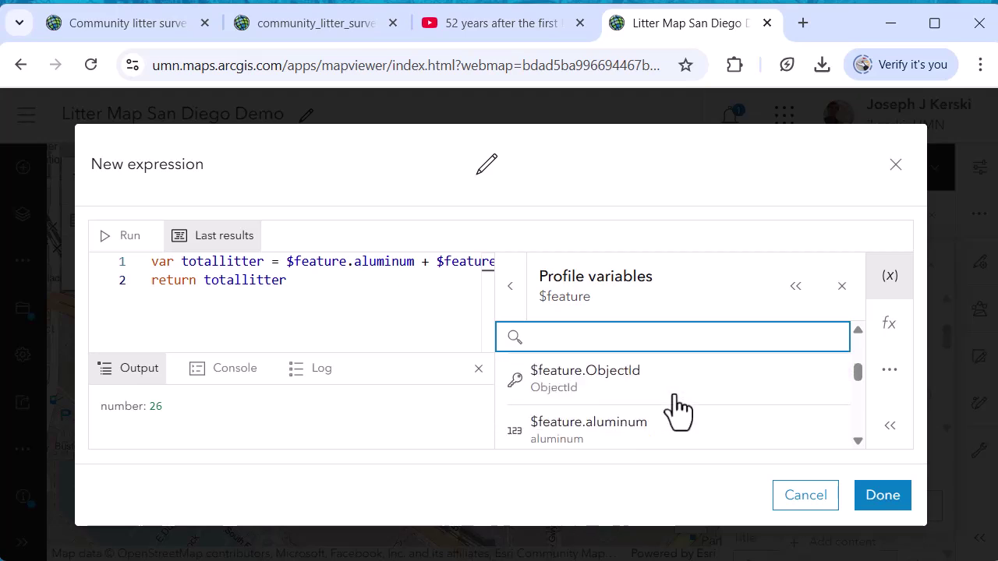
scroll(624, 411, "down", 2)
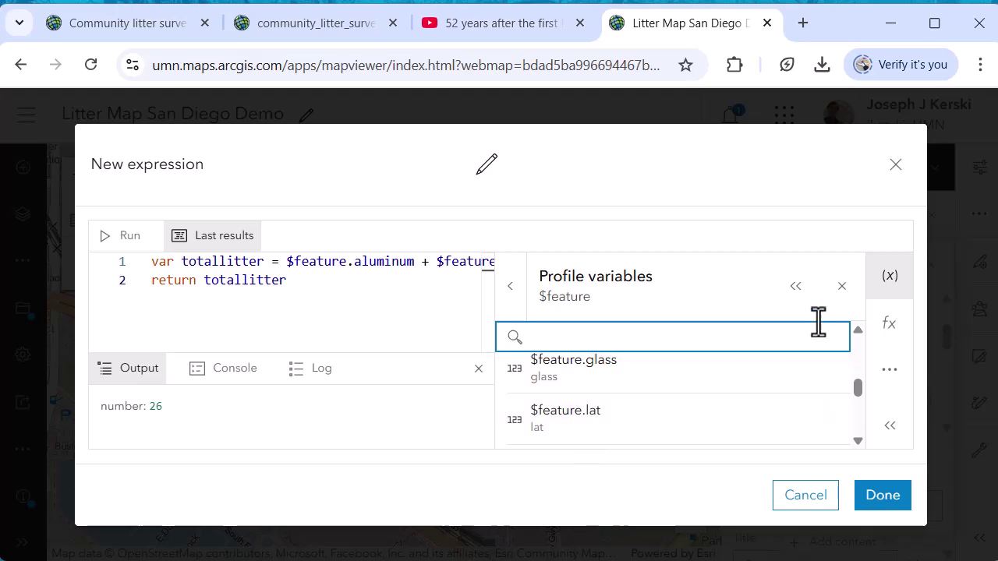
left_click(842, 286)
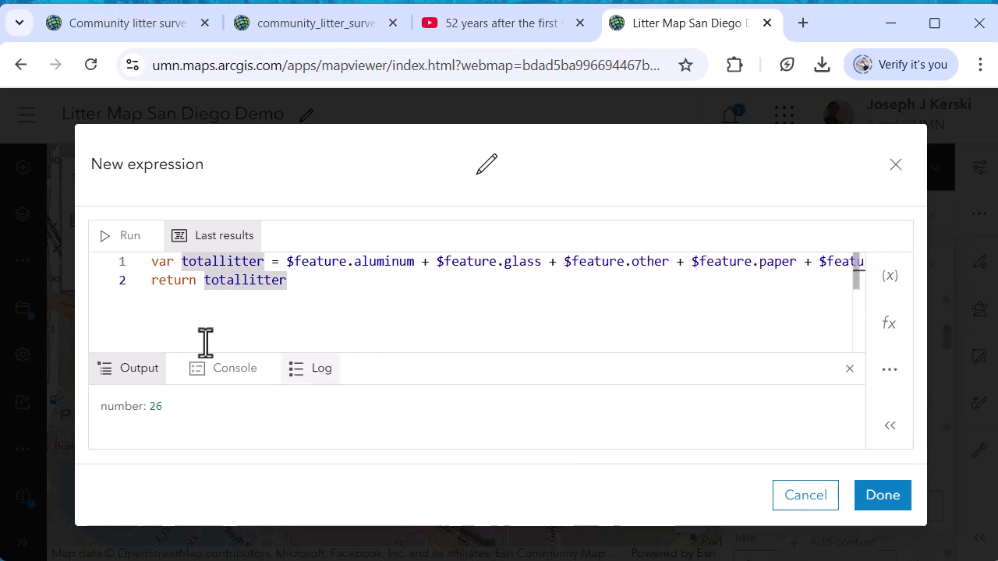
Step: Run the total litter expression again and insert it at the end of the pop-up title
left_click(102, 235)
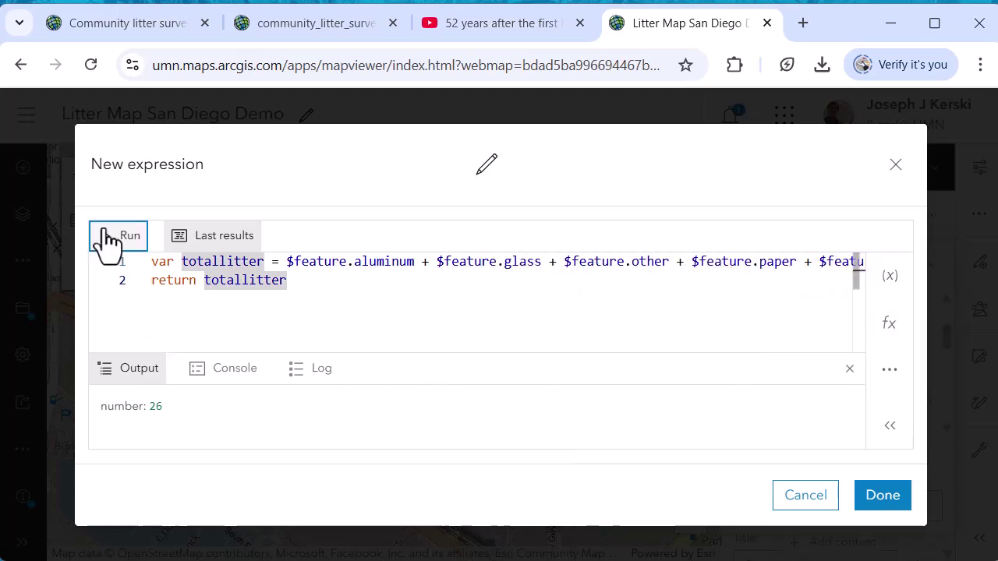
left_click(870, 503)
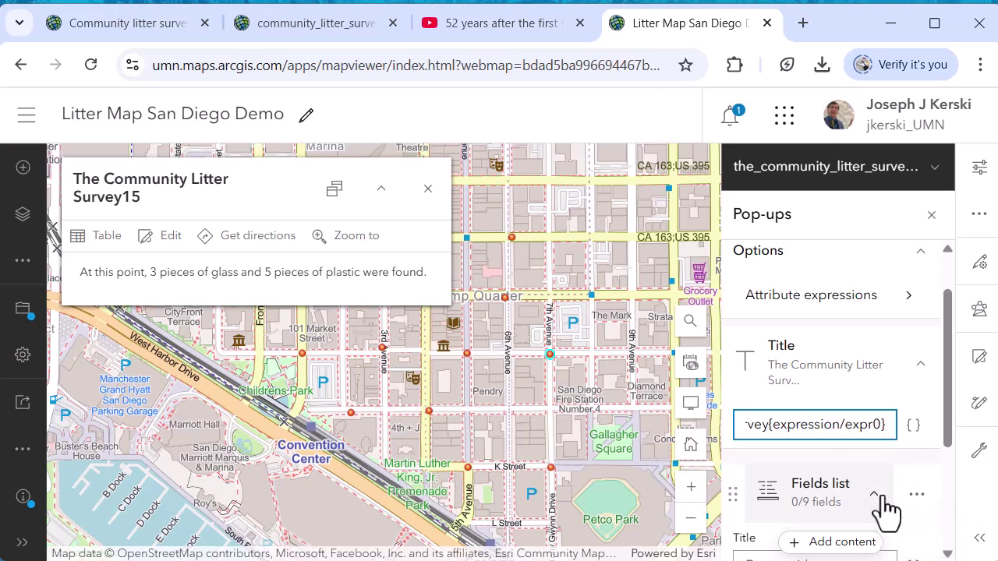
Step: Insert ": Total number of litter pieces found here =" between "Survey" and the expression in the pop-up title
scroll(918, 481, "down", 3)
scroll(918, 481, "up", 2)
left_click(804, 327)
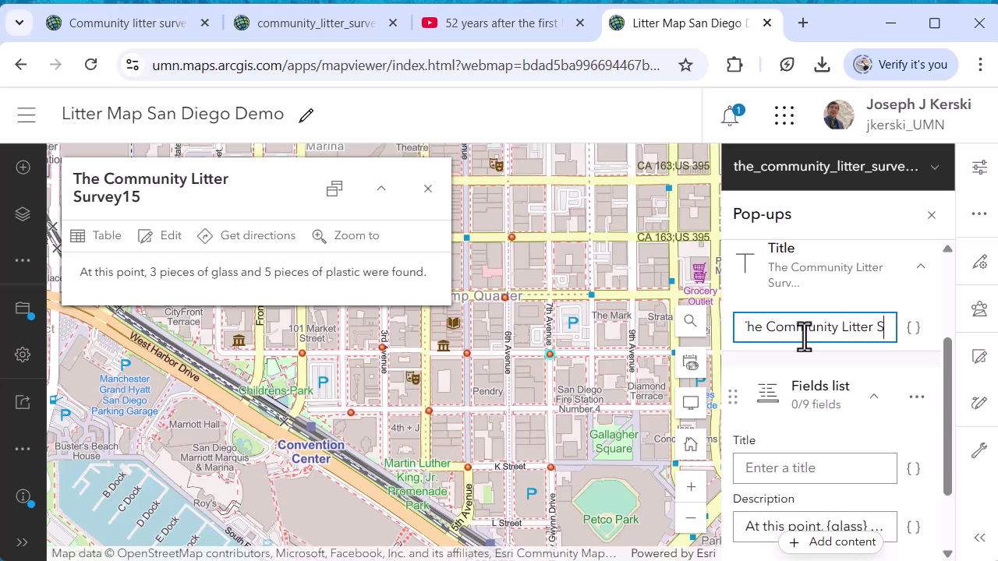
type(": Total nuym")
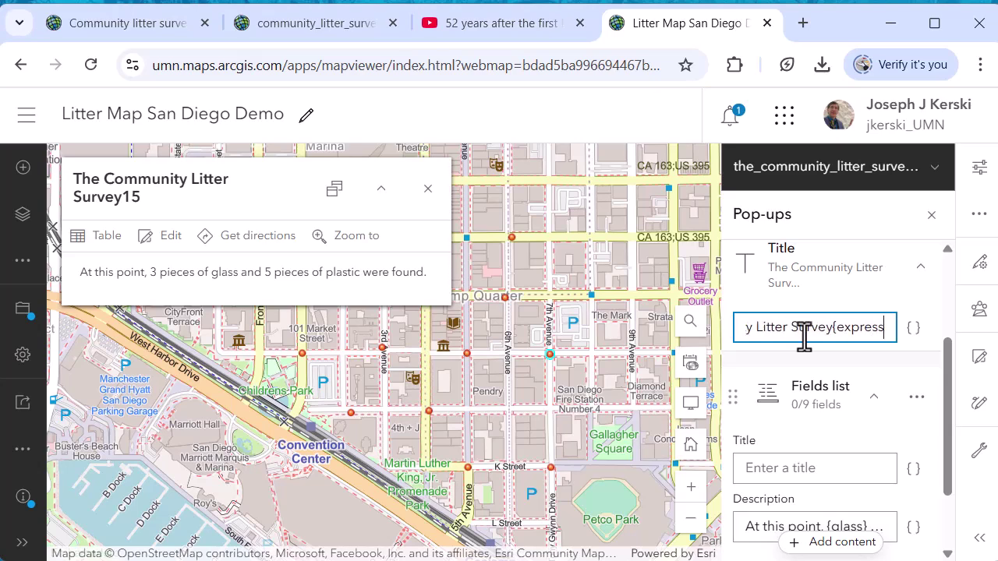
type("be")
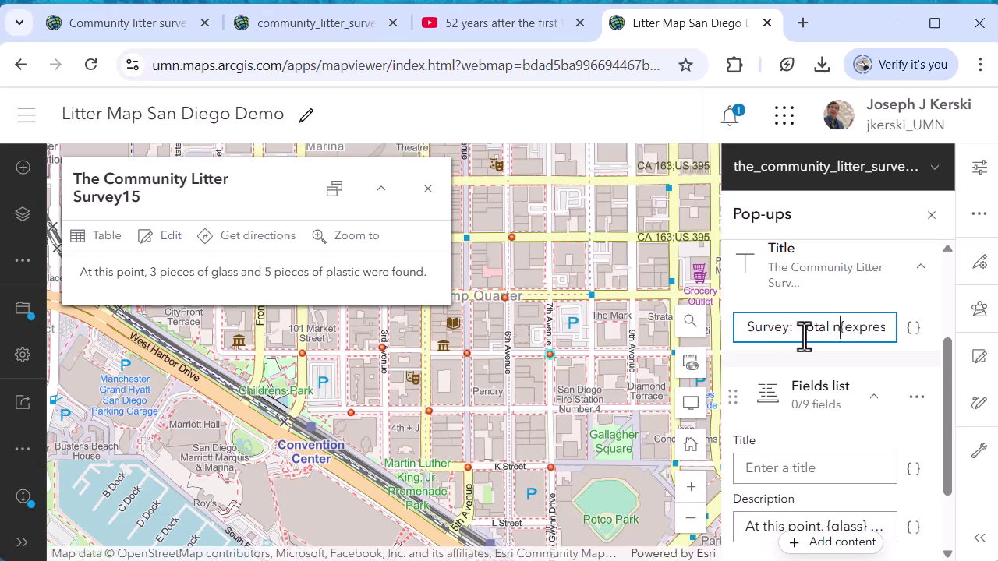
type("ber of litter piece")
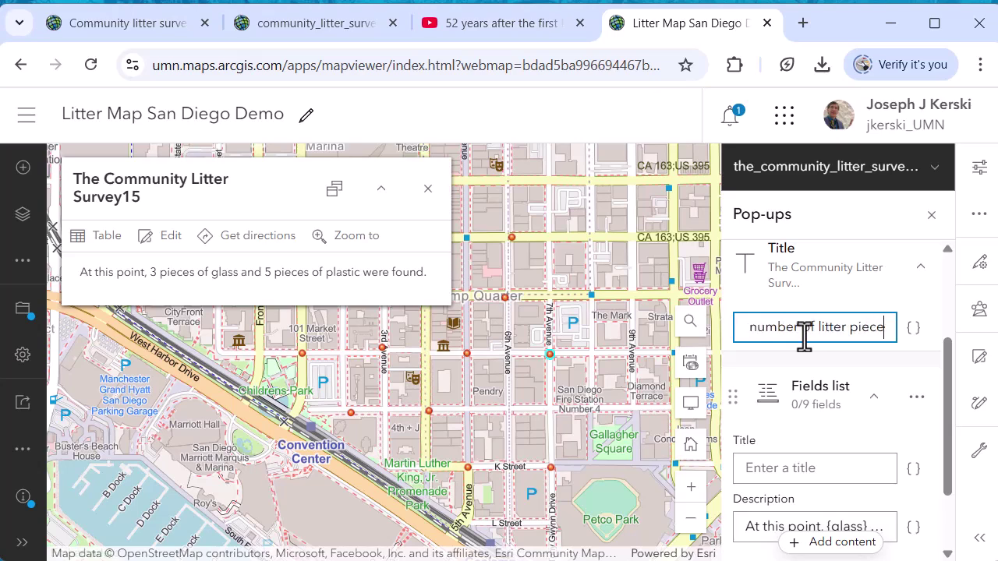
type("s found here =")
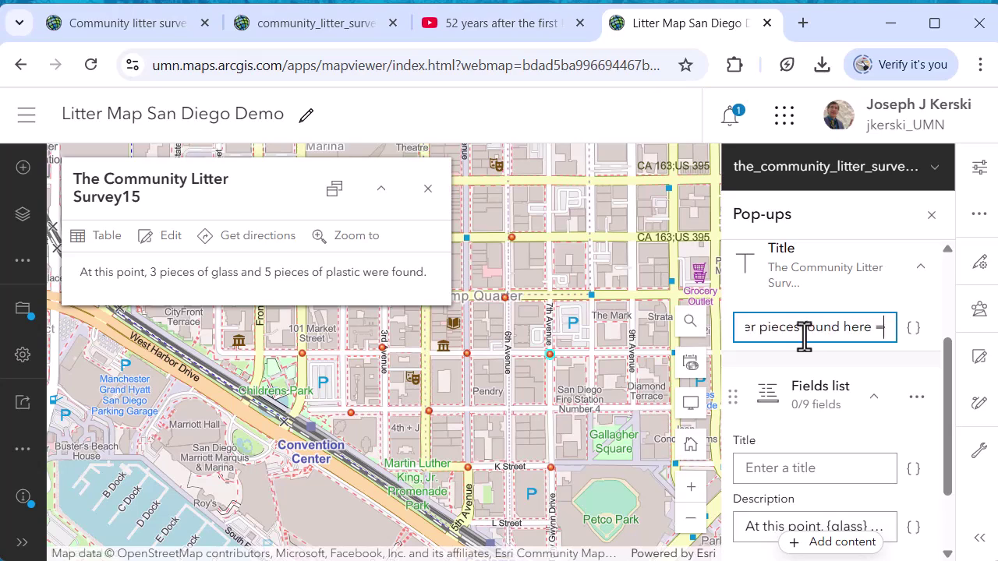
Step: Add a space between the equals sign and {expression/expr0} in the pop-up title
type("{expressio")
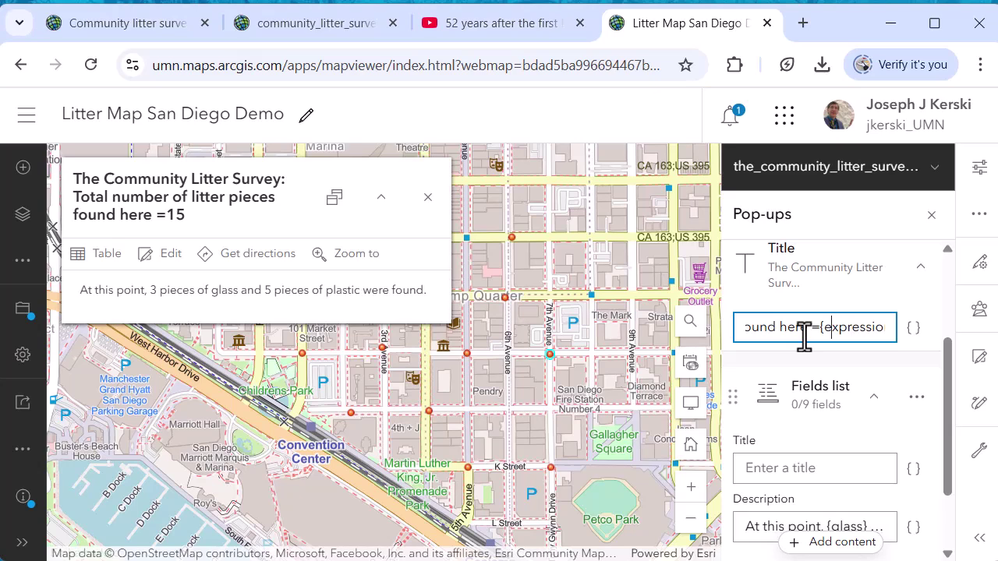
key("Right")
key("Right")
key("Right")
key("Right")
key("Right")
key("Right")
key("Right")
key("Right")
key("Right")
key("Right")
key("Right")
key("Right")
key("Right")
key("Right")
key("Right")
key("Right")
key("Right")
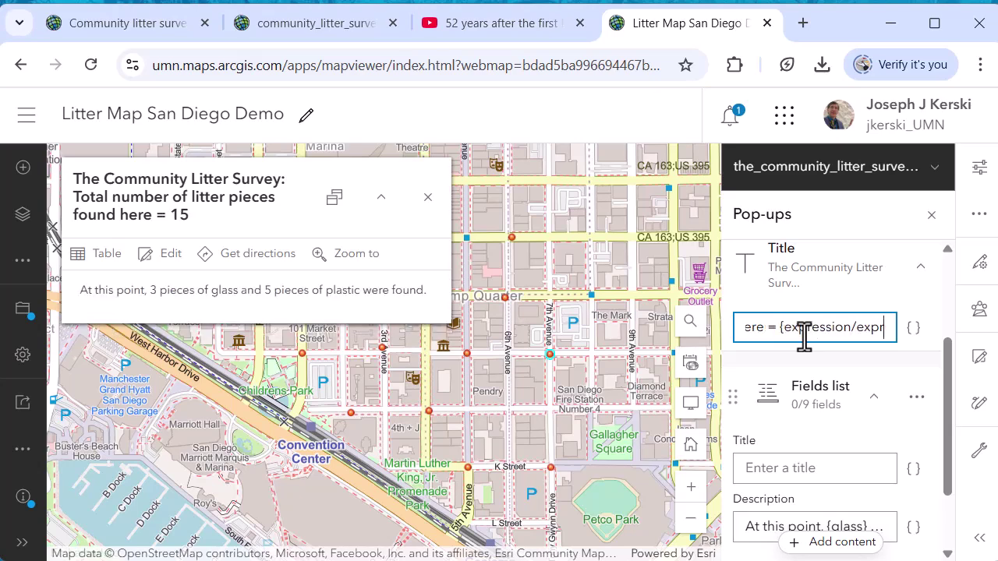
key("Right")
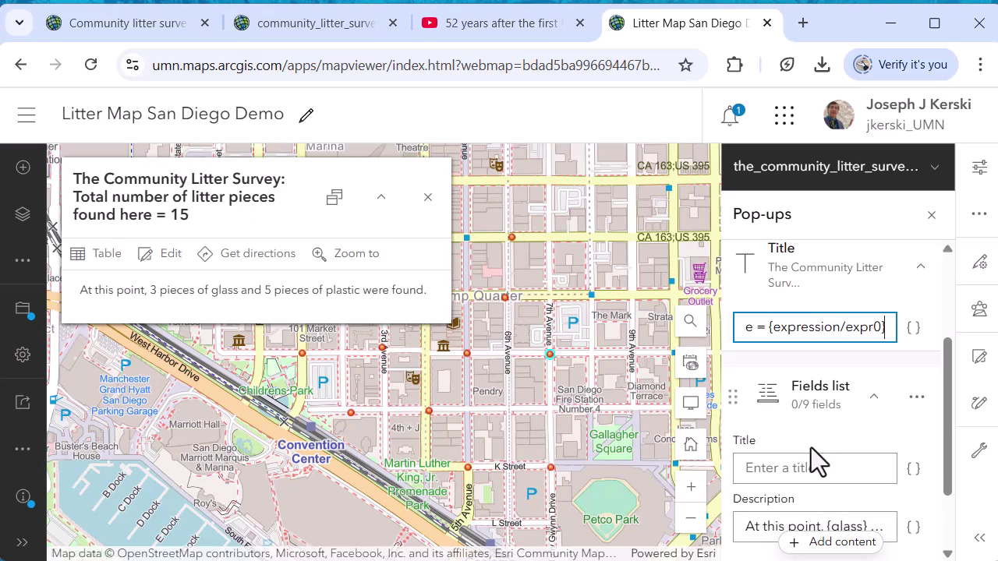
Step: Close the pop-up settings and check the pop-up of the survey point at Market Street and 6th Avenue
left_click_drag(949, 430, 950, 485)
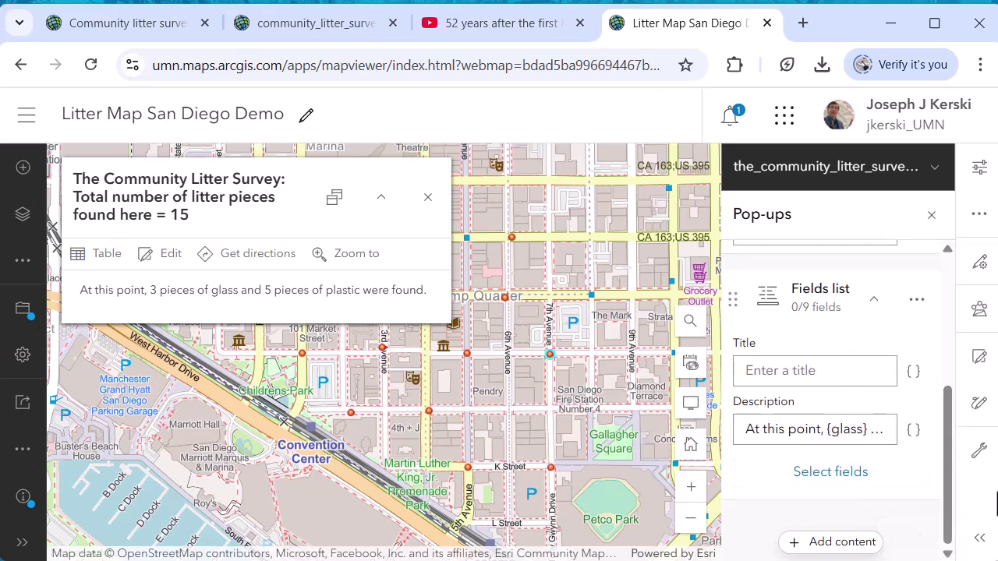
left_click(932, 215)
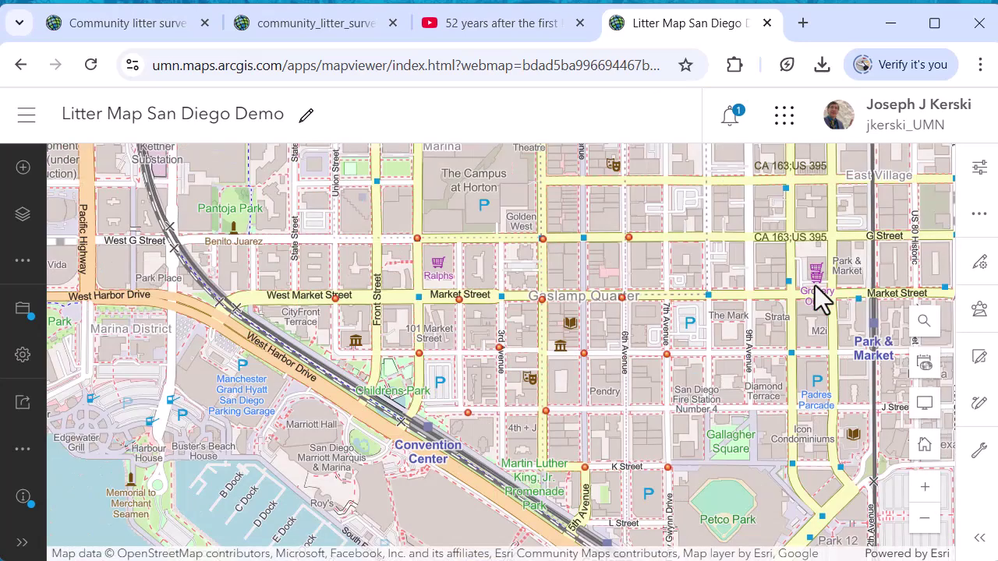
left_click(624, 296)
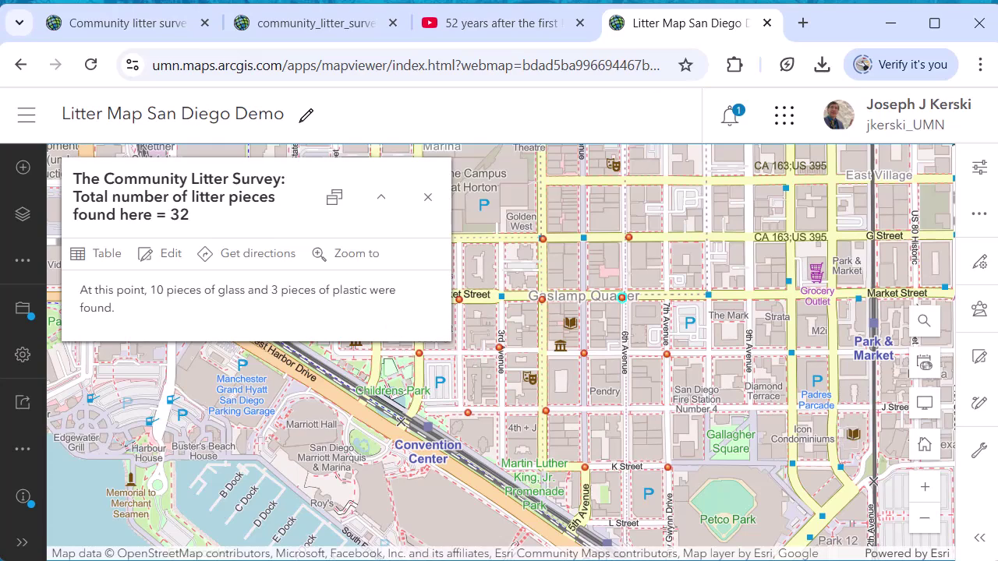
Step: Reopen the litter survey layer's pop-up settings and delete the Fields list content, keeping only the title
left_click(980, 218)
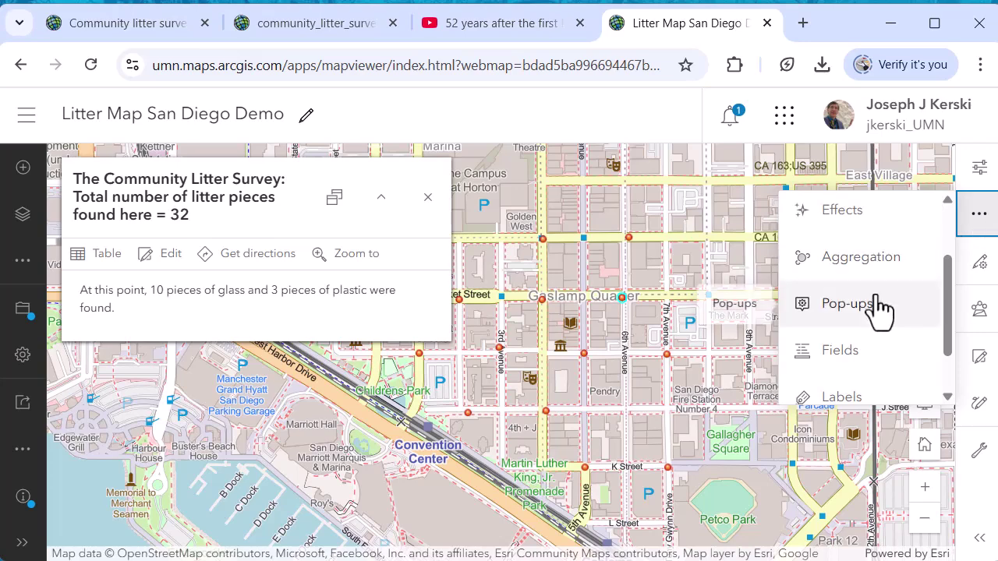
left_click(848, 304)
scroll(894, 390, "down", 1)
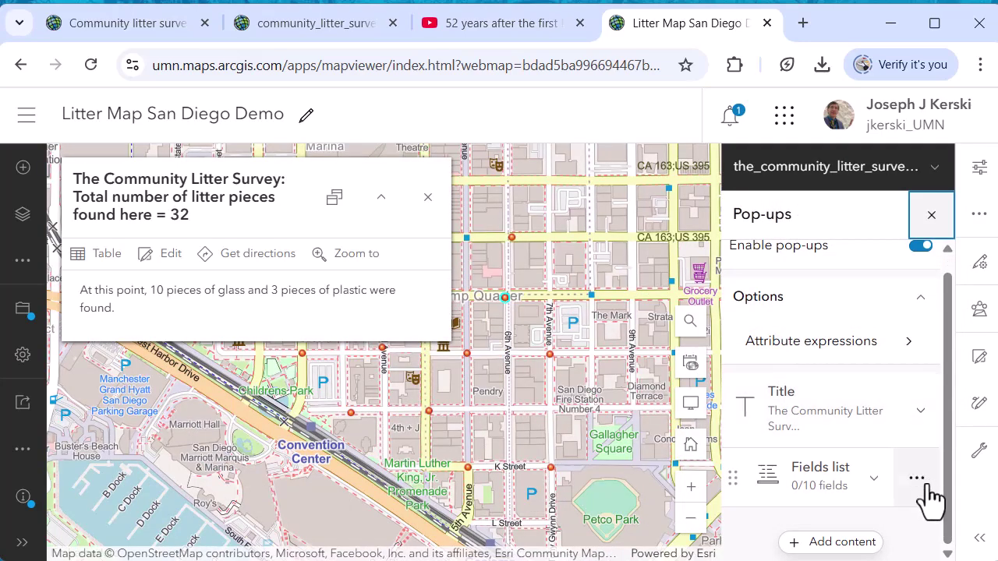
left_click(922, 433)
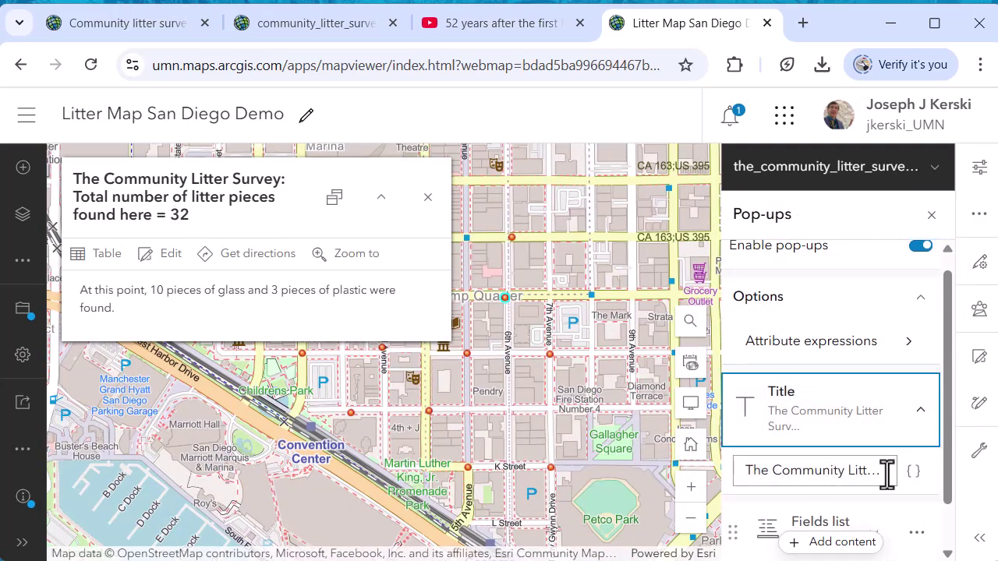
scroll(897, 492, "down", 1)
left_click(912, 480)
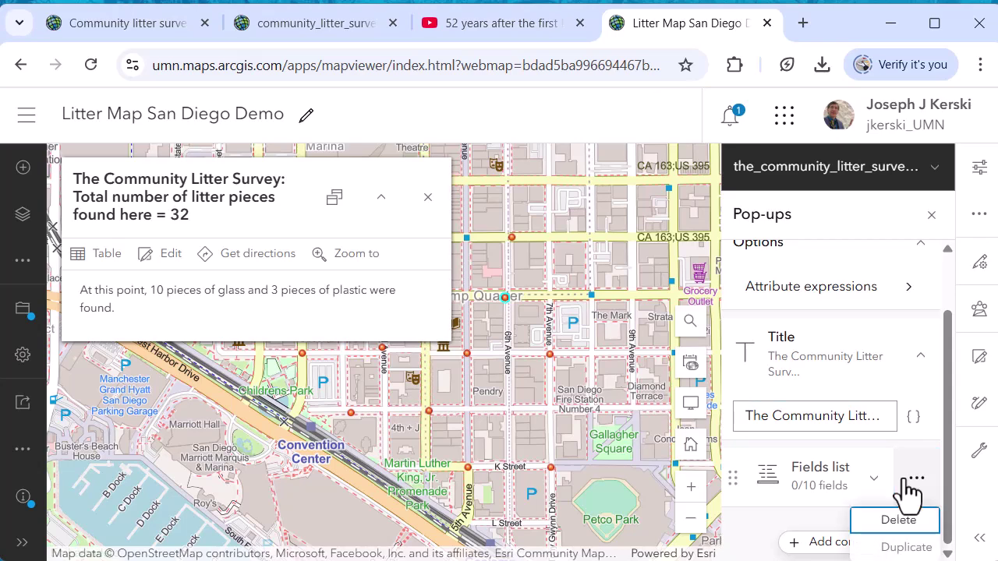
left_click(899, 523)
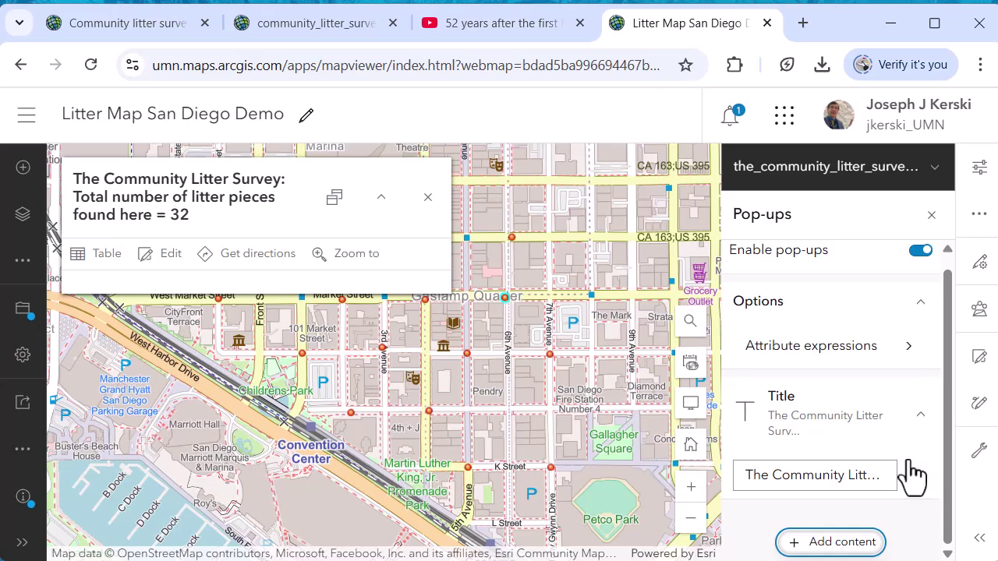
Step: Check the title-only pop-up on several survey points around the Gaslamp Quarter
mouse_move(909, 482)
left_click(468, 355)
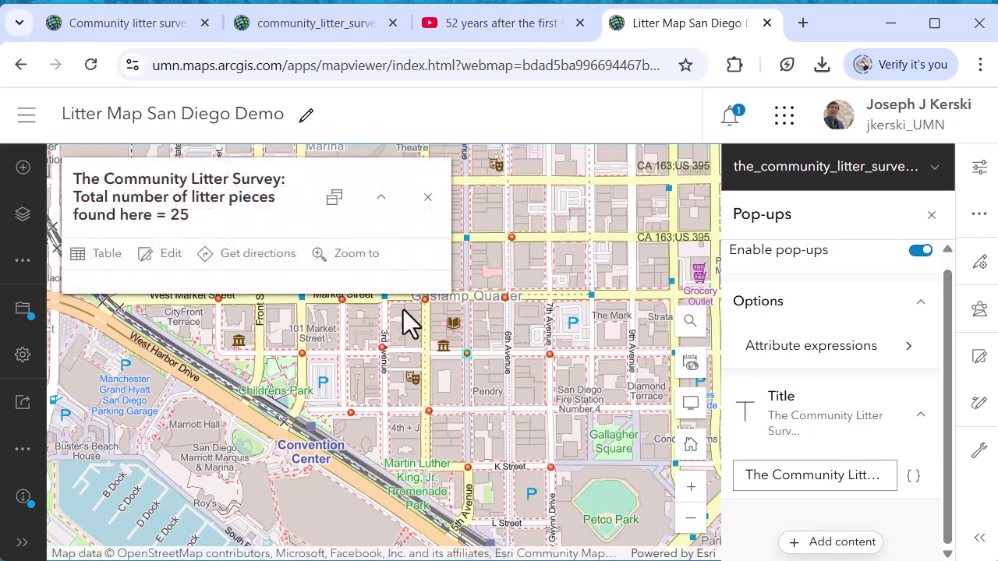
left_click(425, 299)
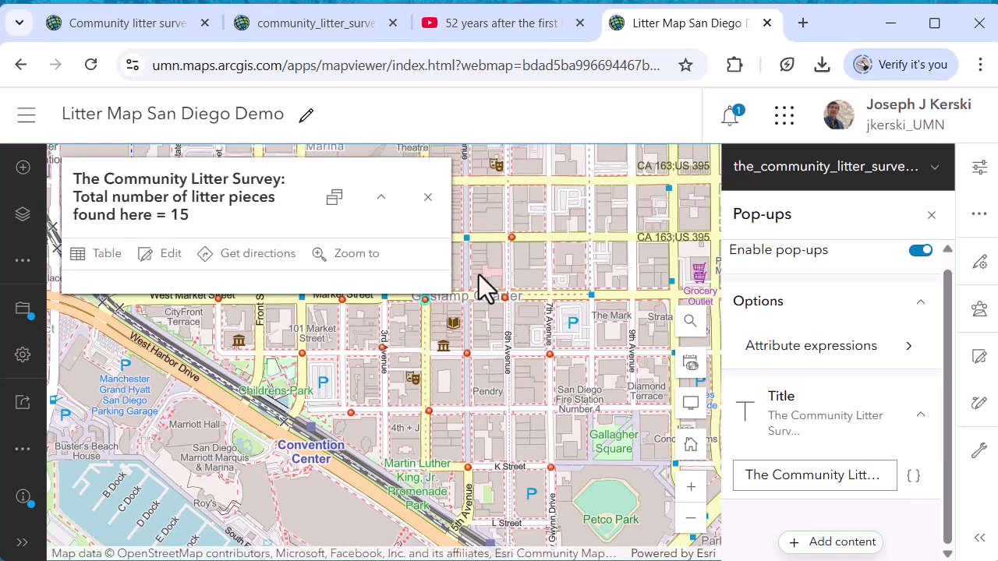
left_click(511, 237)
left_click(550, 356)
left_click(302, 354)
left_click(461, 346)
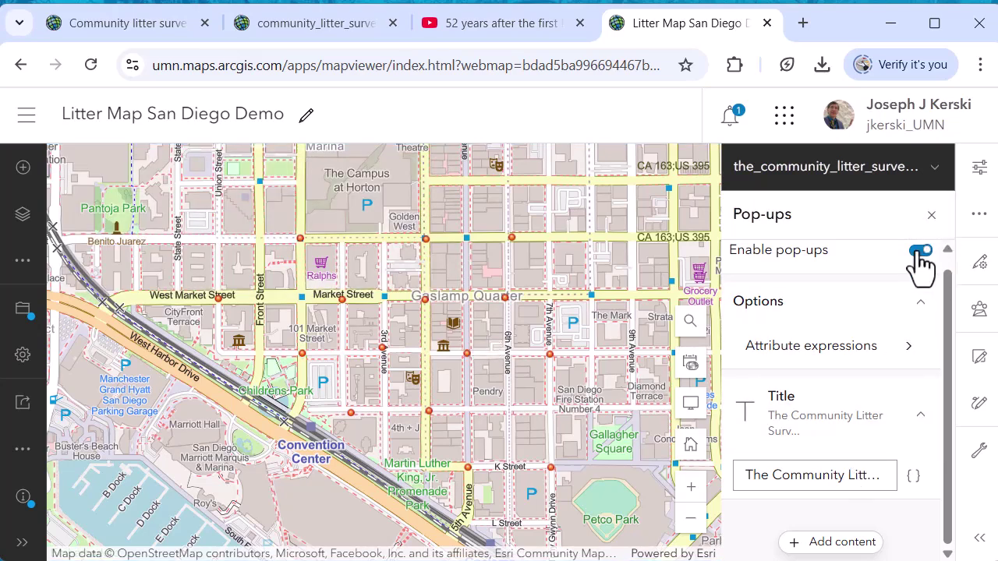
Step: Close the pop-up settings, then view and dismiss the pop-up of the survey point just northwest of Pendry
left_click(931, 218)
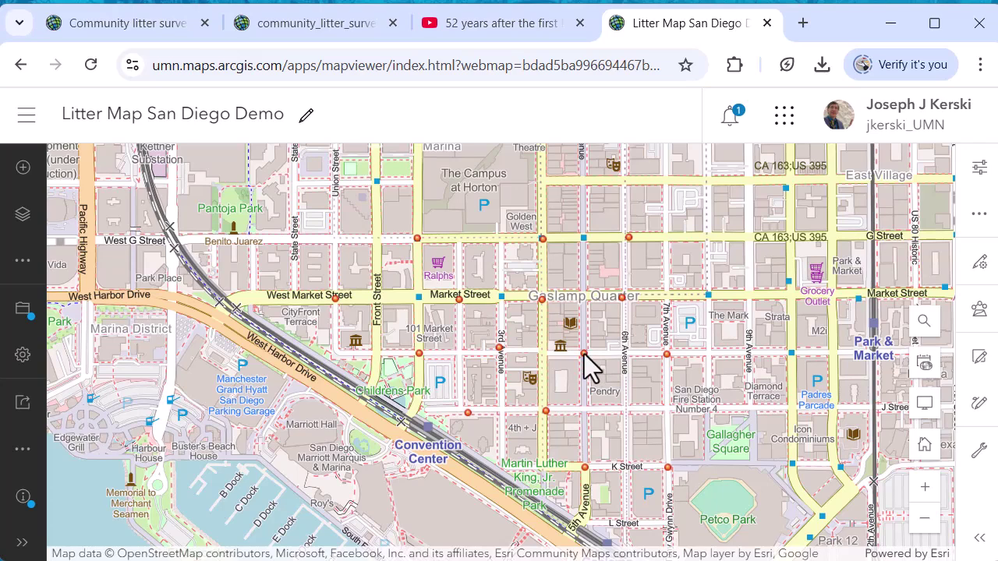
left_click(585, 355)
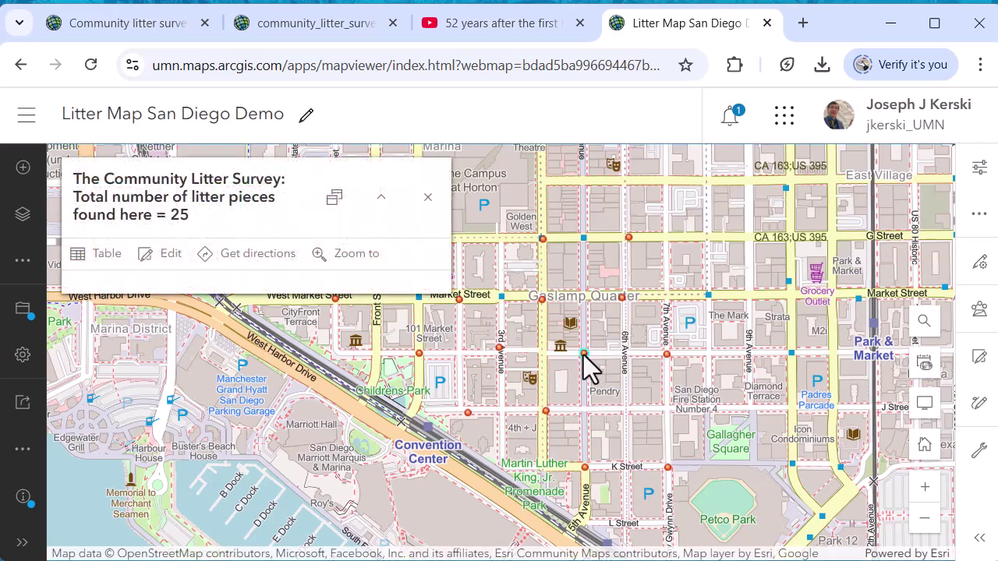
left_click(428, 201)
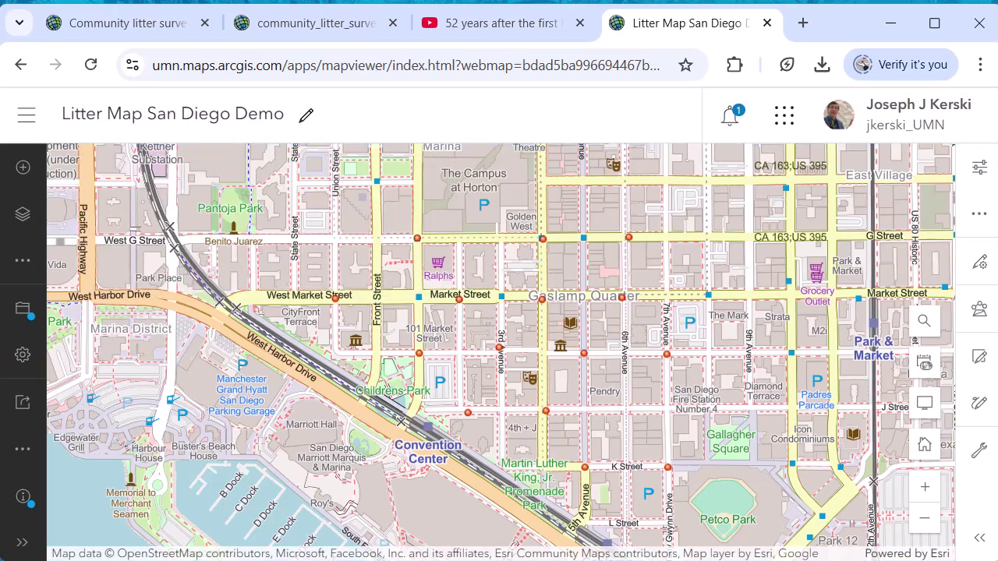